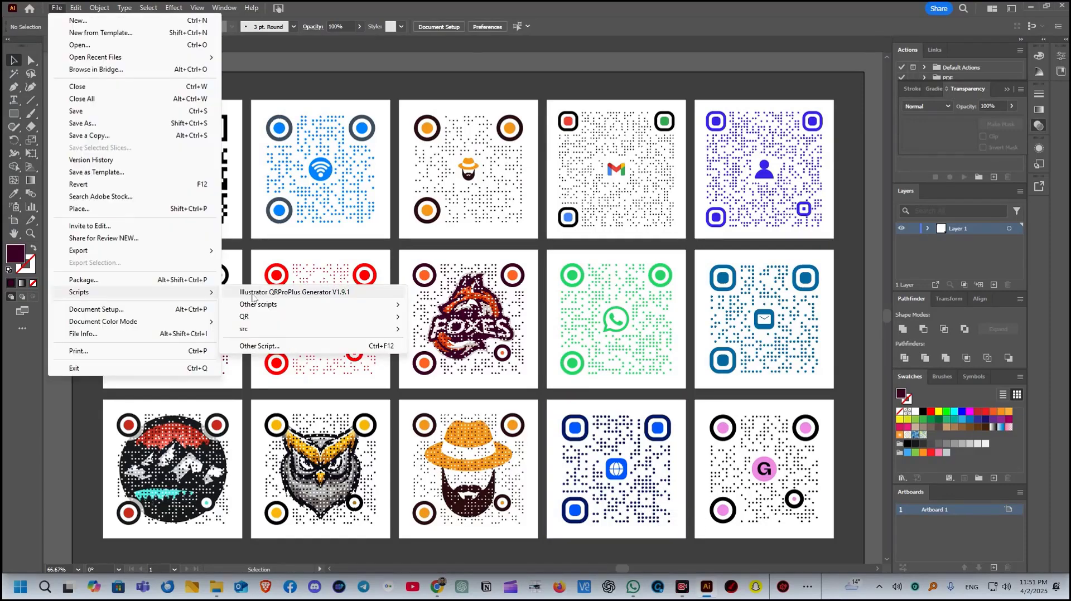
click(252, 292)
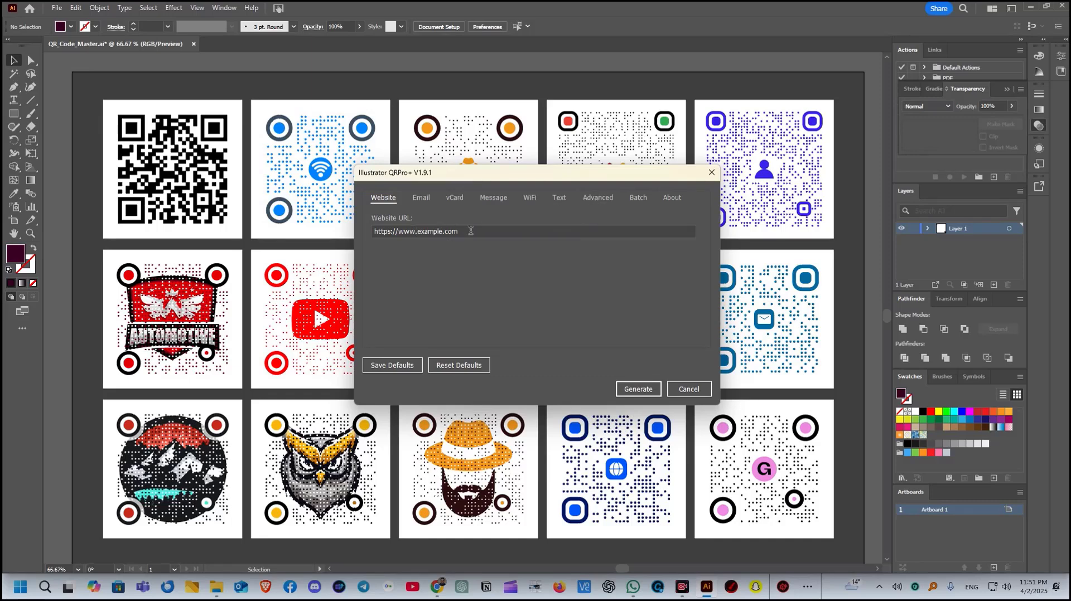
drag(474, 231, 355, 231)
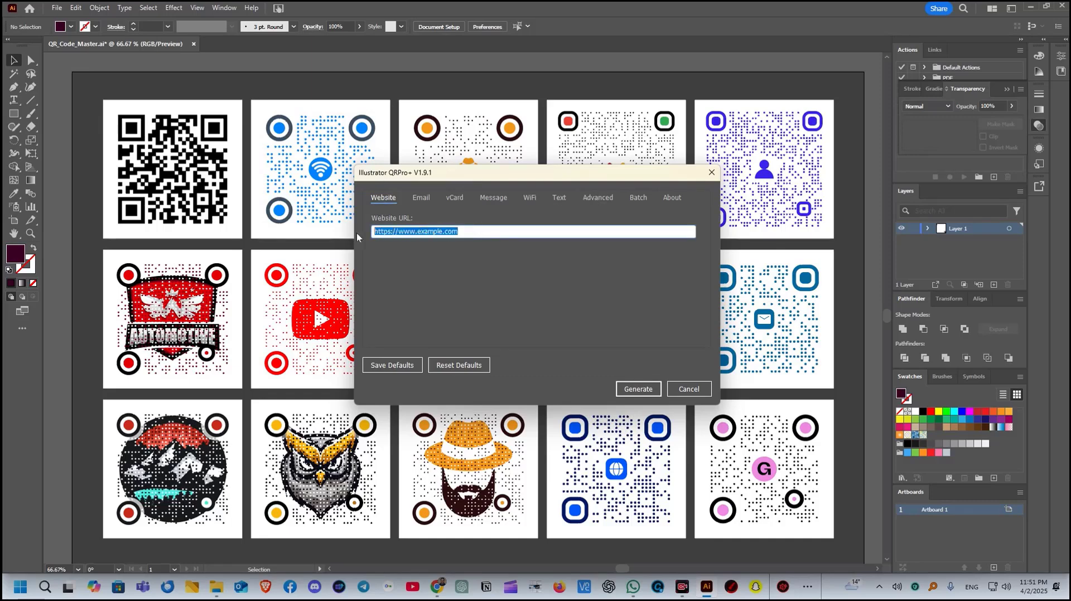
click(443, 231)
drag(443, 232, 419, 232)
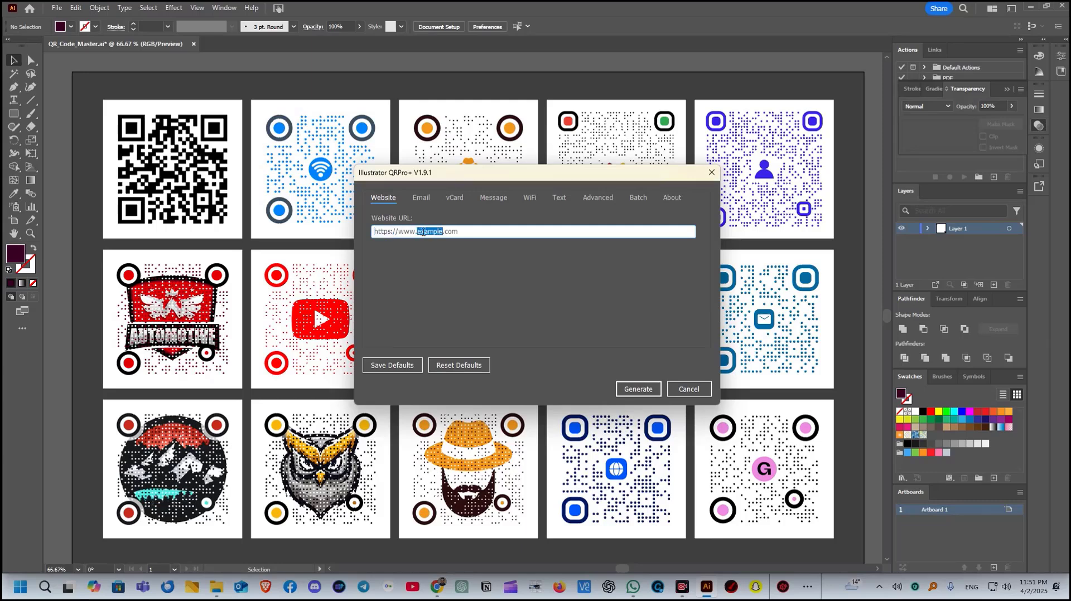
text(google)
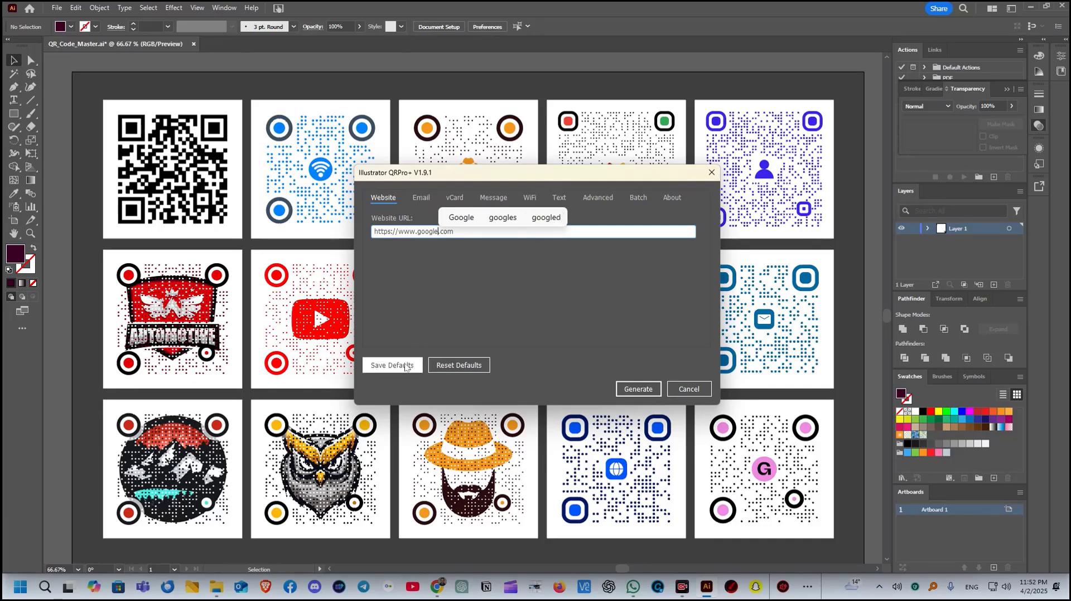
Set the QR code's size to 100 mm in the generator's advanced settings.
click(594, 191)
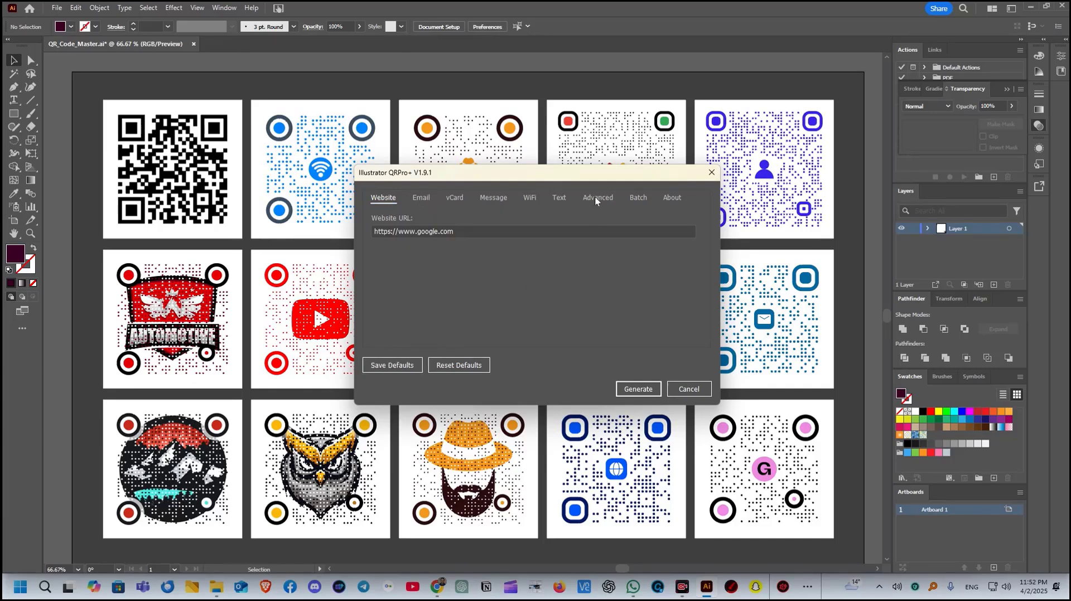
click(594, 197)
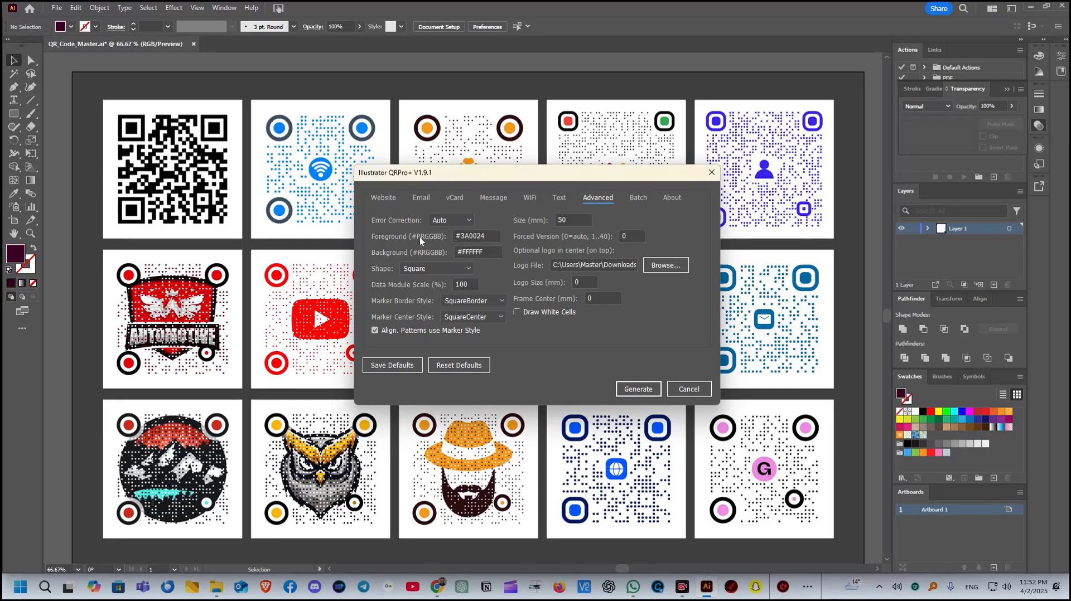
double_click(484, 237)
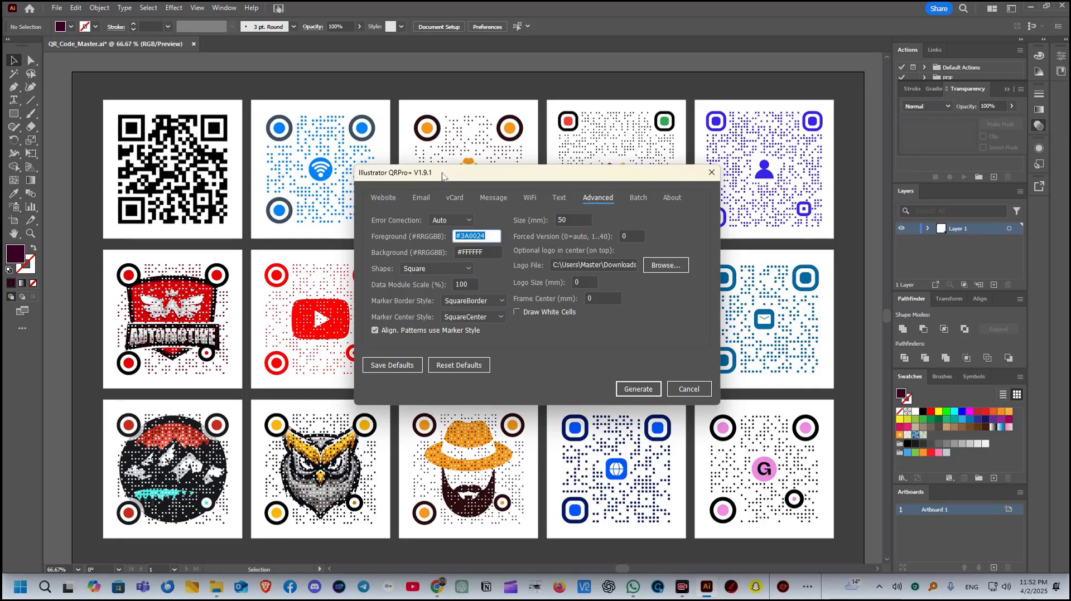
drag(441, 172, 602, 135)
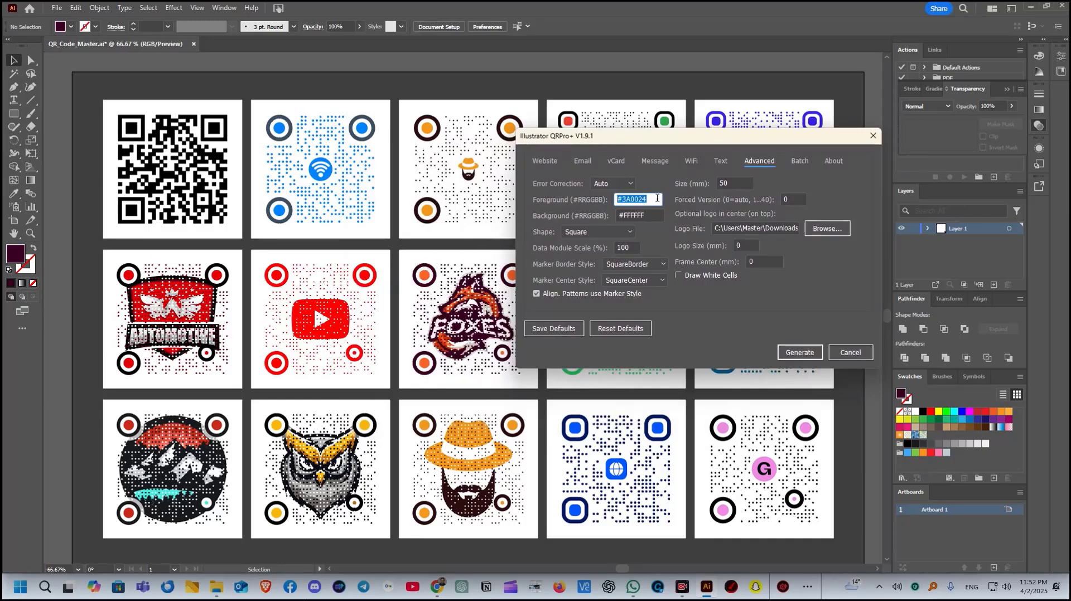
double_click(609, 215)
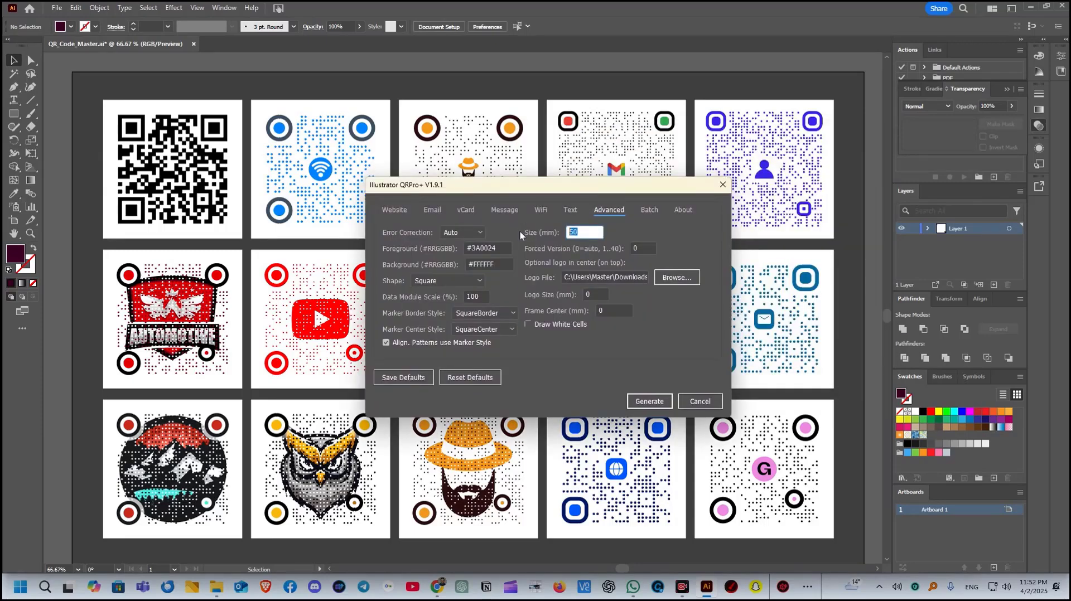
text(100)
double_click(640, 247)
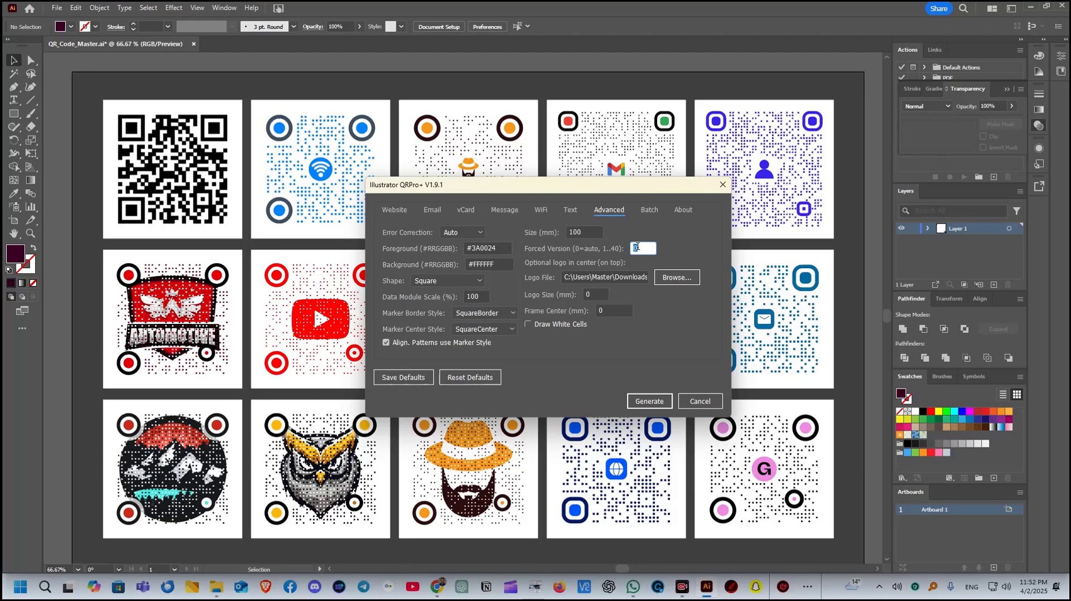
Set the QR module shape to Dots and the data module scale to 35%.
drag(435, 184, 371, 213)
click(373, 310)
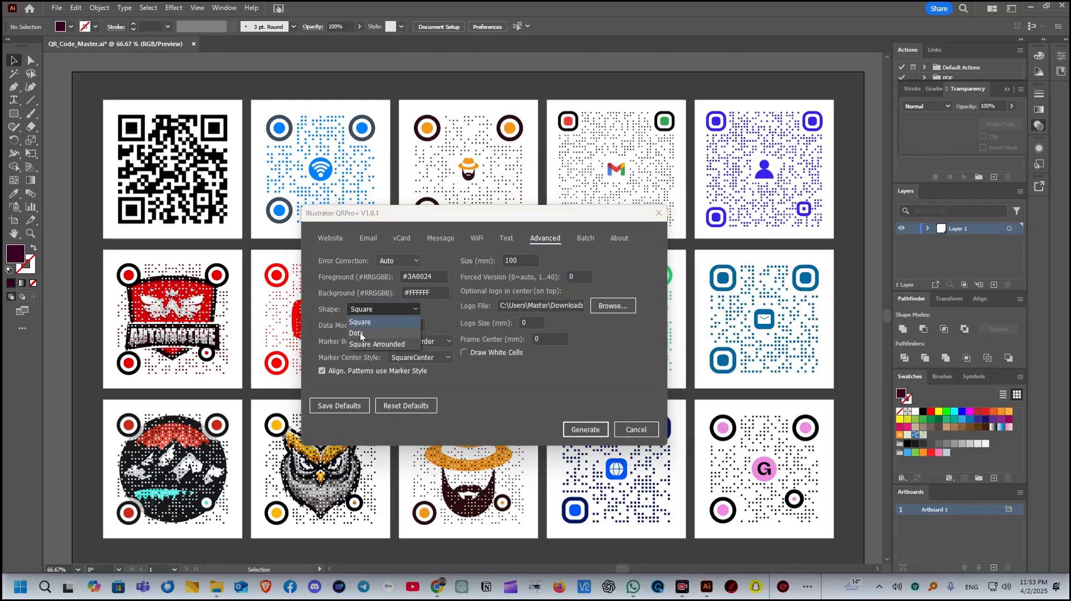
click(368, 333)
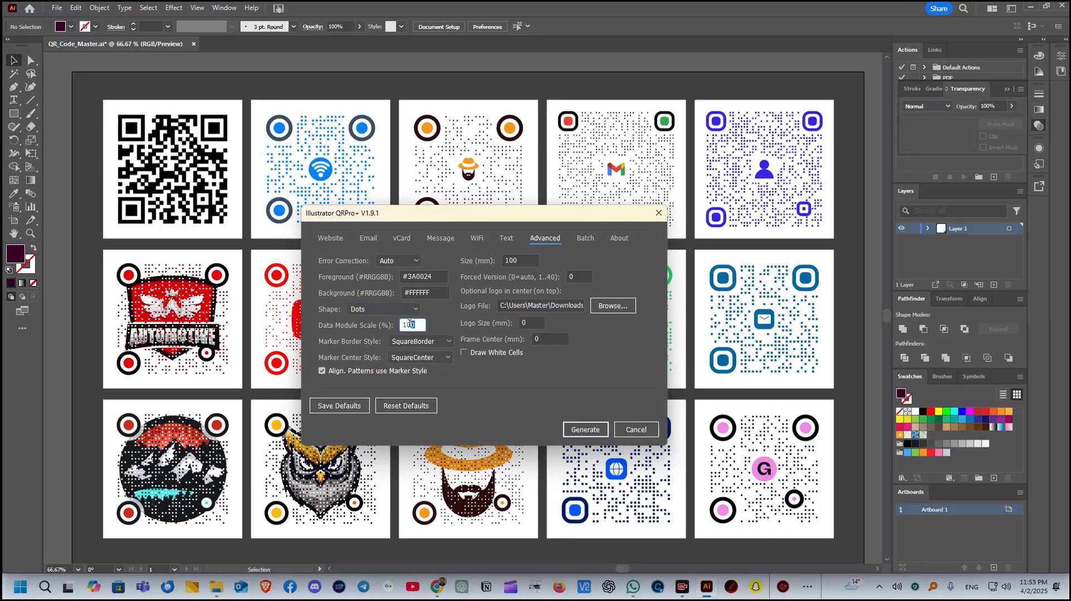
key(Tab)
text(35)
Set the marker border style to CircleBorder and the marker center style to DotCenter.
click(419, 340)
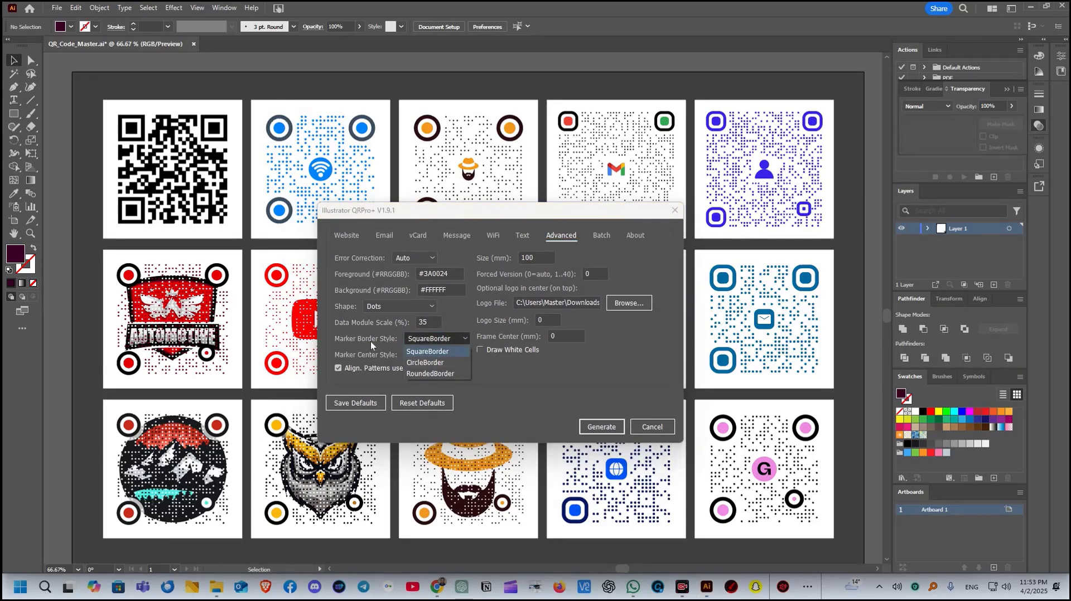
click(421, 363)
click(427, 354)
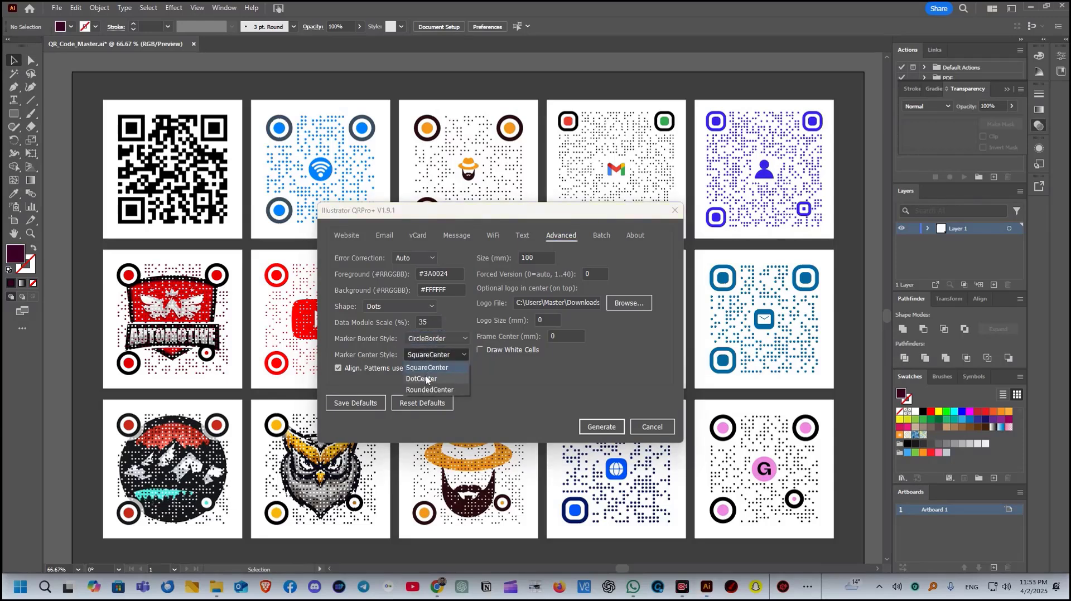
click(426, 376)
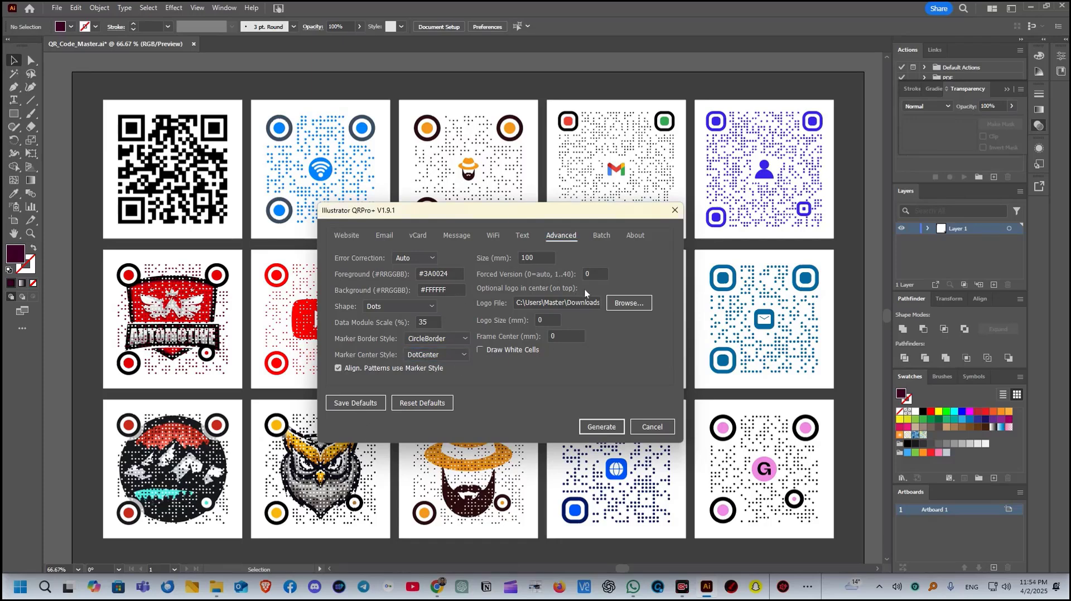
Set the size of the centered Fox logo to 80 mm.
double_click(587, 274)
drag(518, 301, 609, 303)
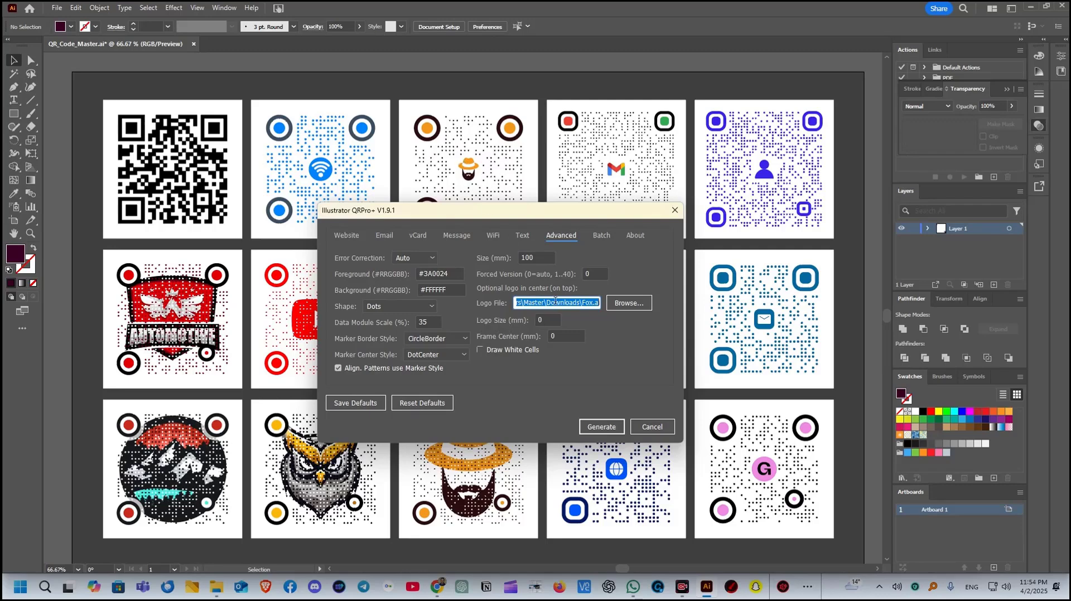
drag(488, 212, 704, 156)
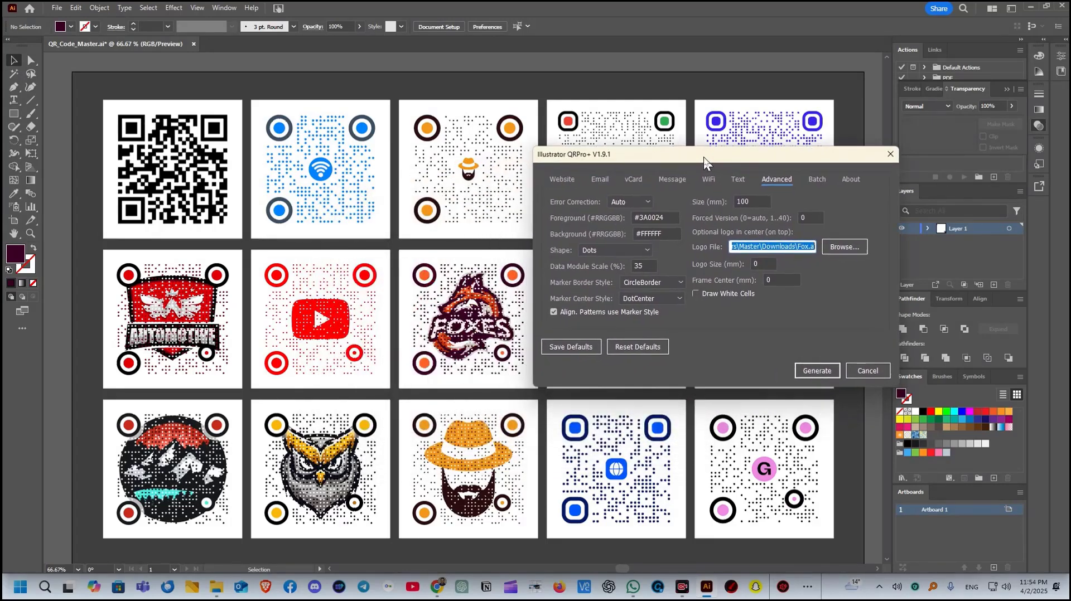
double_click(745, 203)
double_click(756, 264)
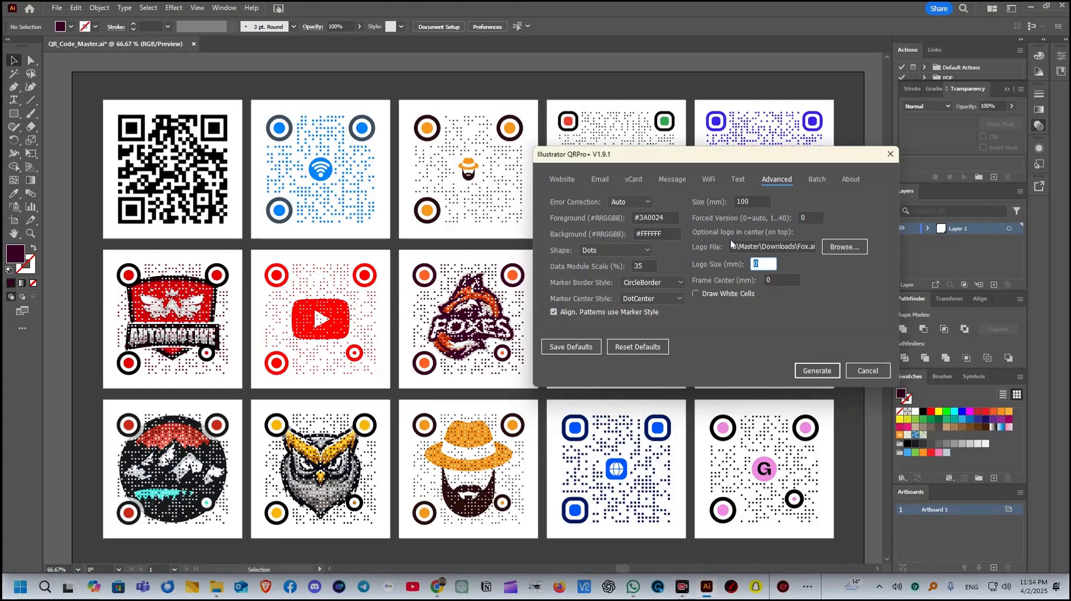
text(8)
text(0)
Enable Draw White Cells and save the generator settings as defaults.
key(Tab)
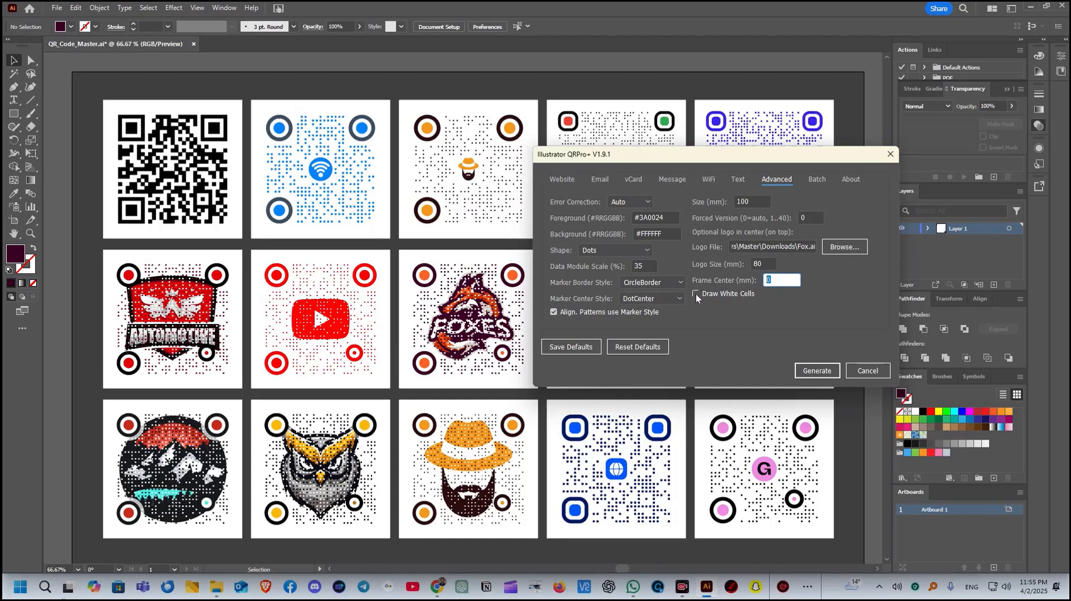
key(Tab)
click(578, 345)
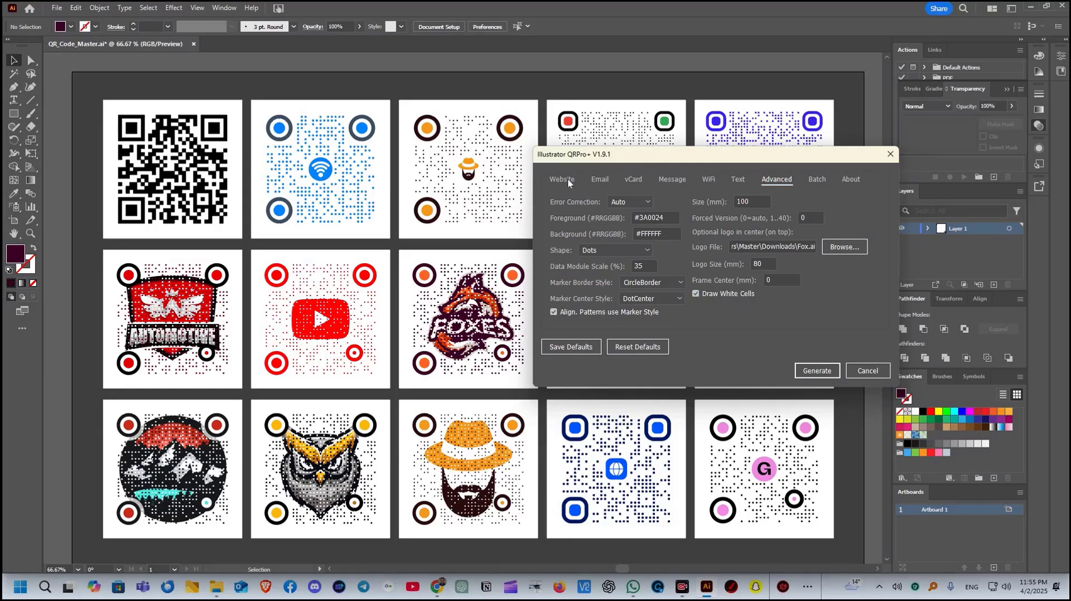
Review the generator's Email, vCard, Message, WiFi and Text options for QR content.
click(566, 180)
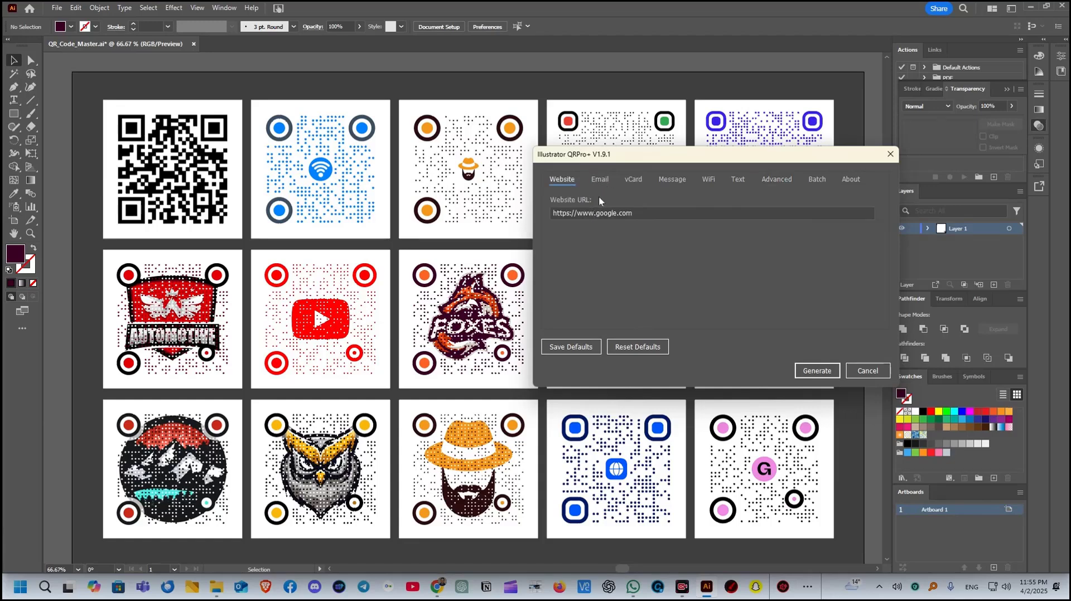
click(598, 179)
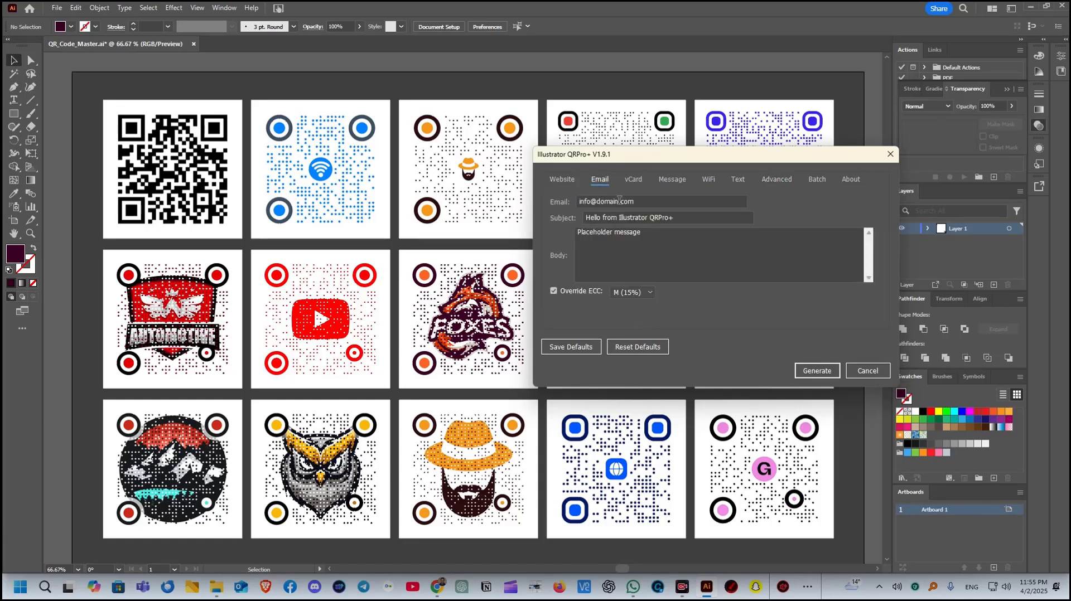
click(632, 179)
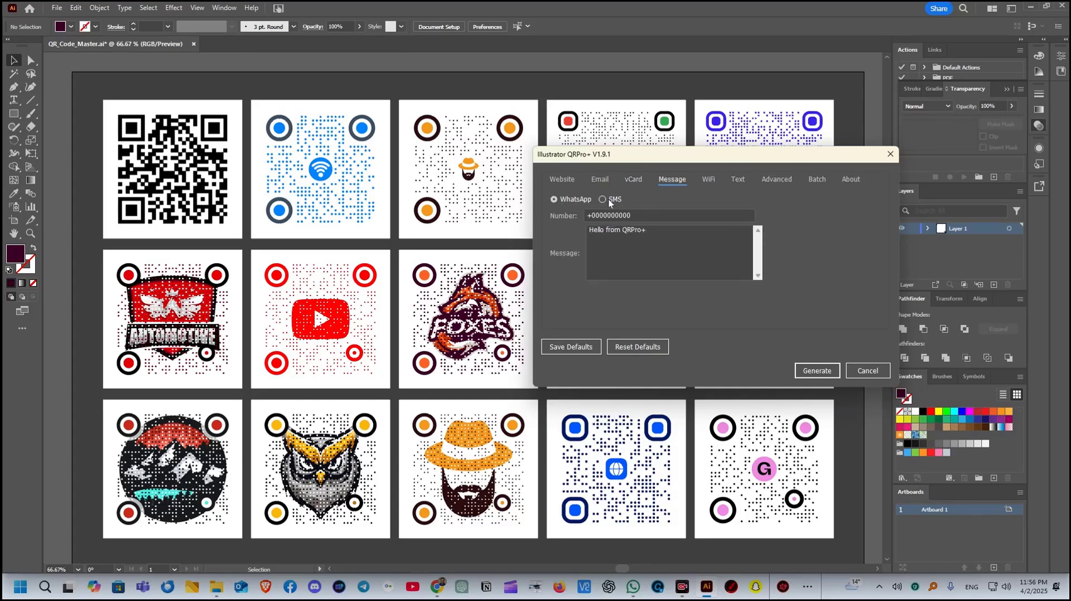
click(708, 182)
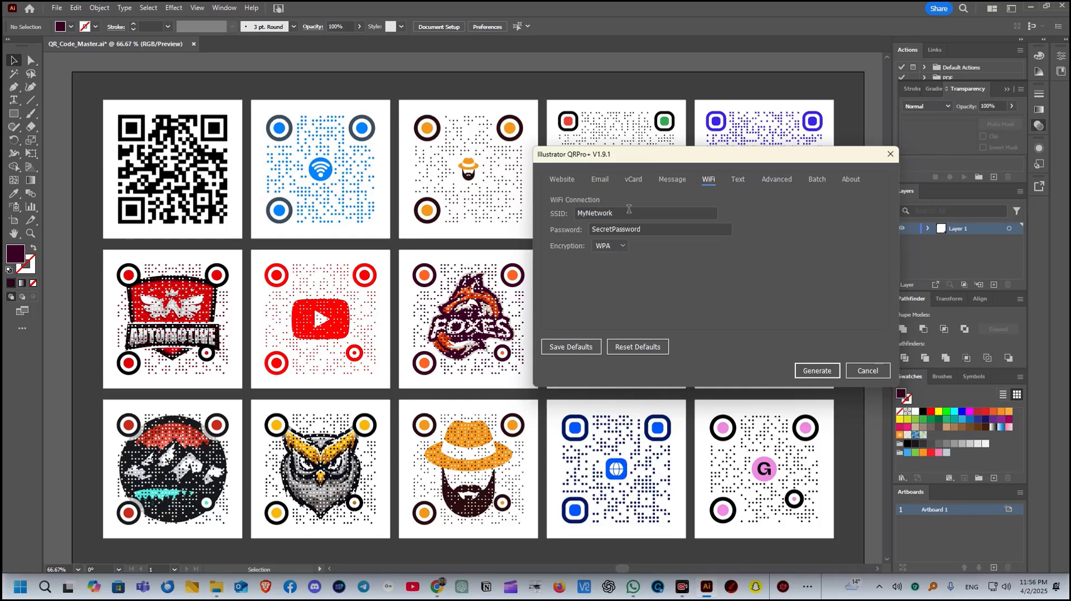
click(737, 179)
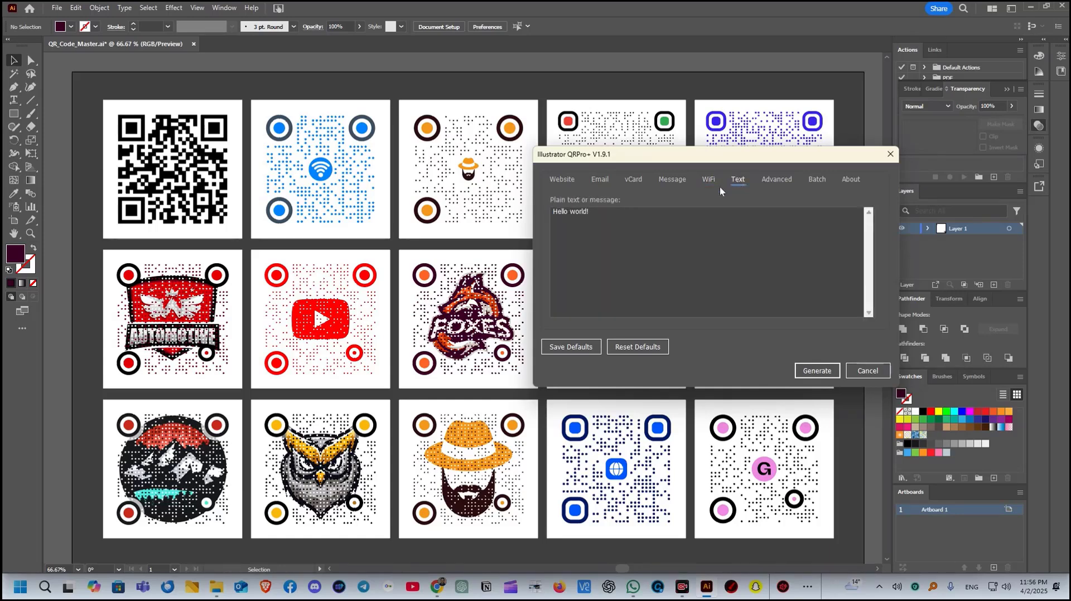
double_click(568, 222)
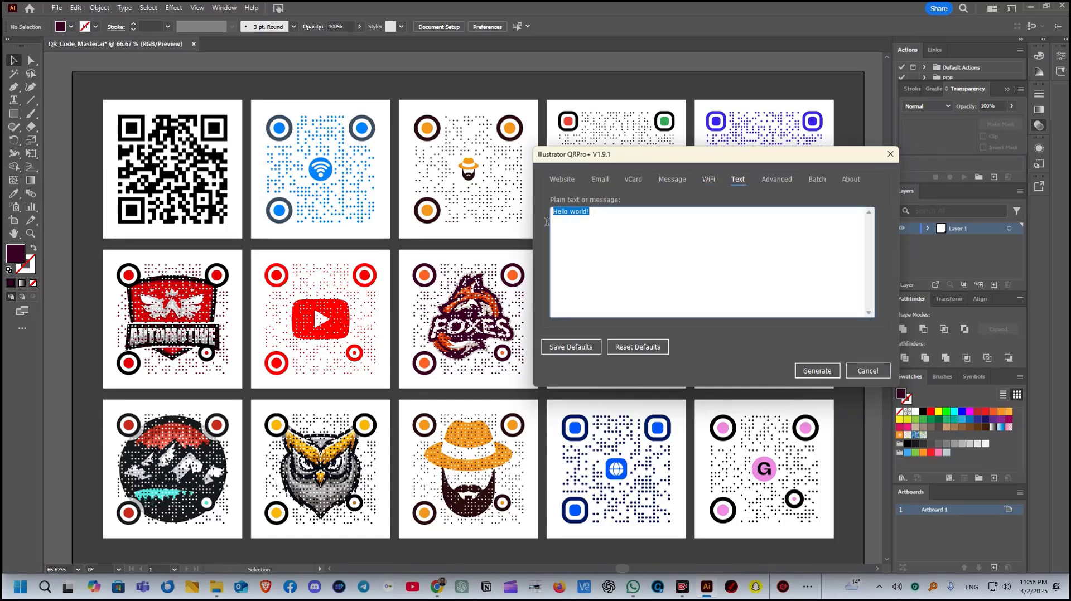
Generate the QR code from the website URL and deselect the resulting artwork.
click(561, 180)
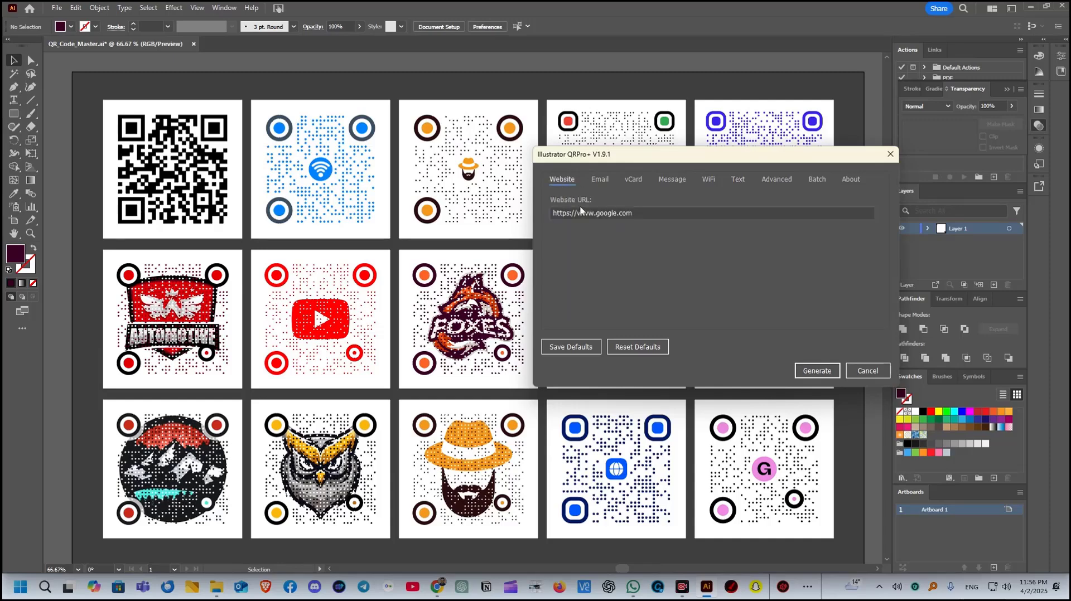
drag(566, 155, 300, 155)
click(551, 371)
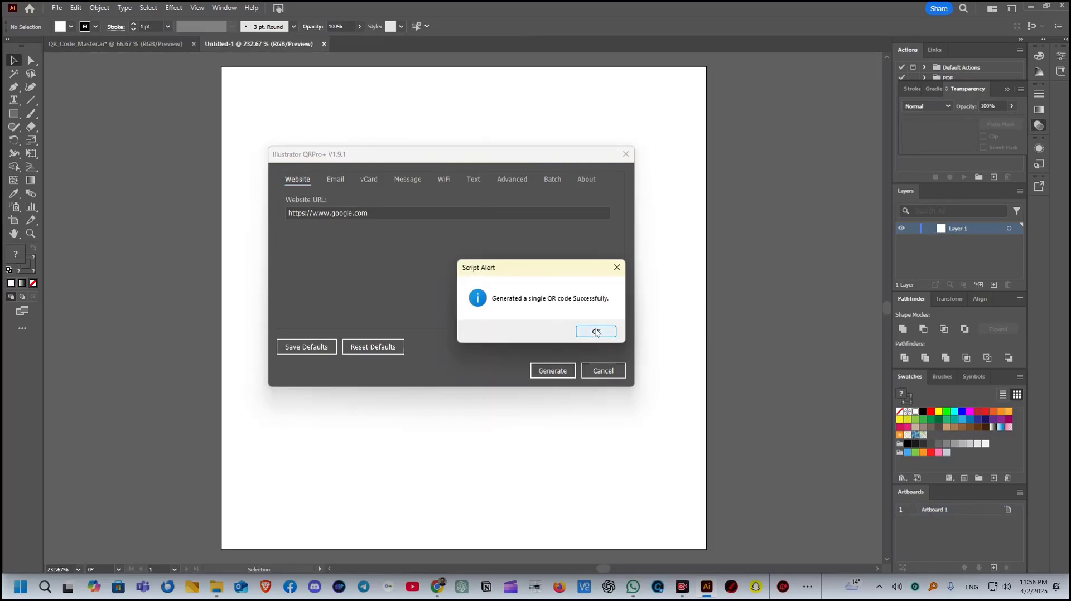
click(596, 332)
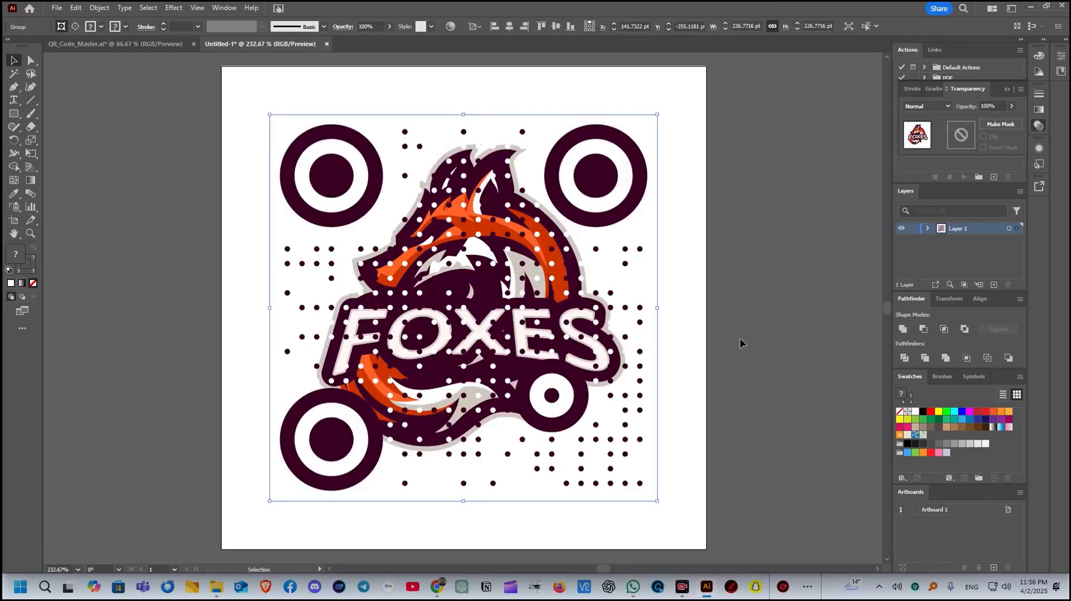
click(737, 327)
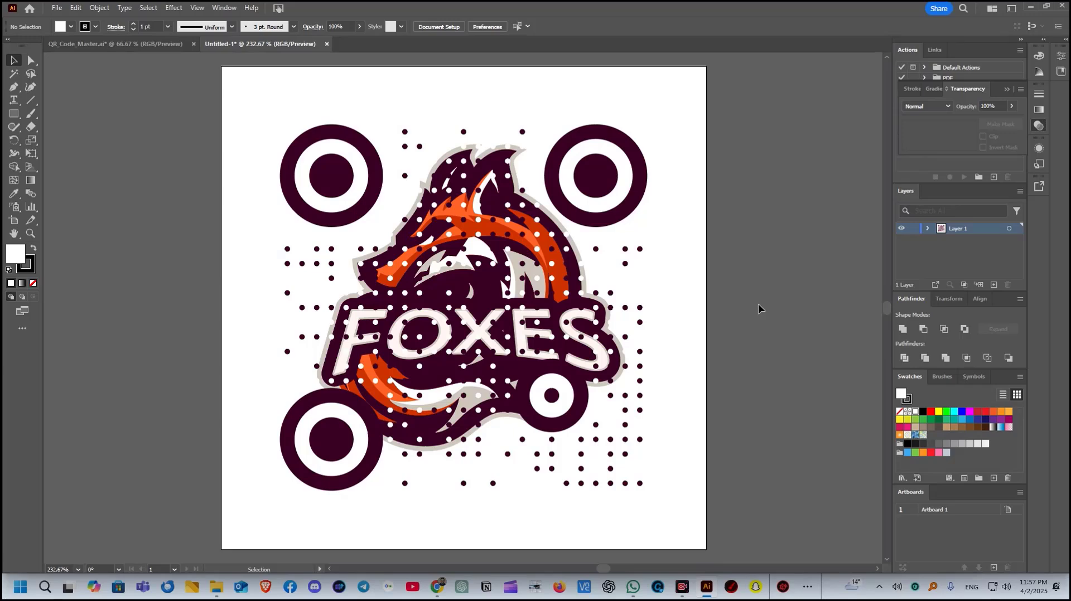
Recolor the center dots of the three large corner markers with the bright orange sampled from the fox logo.
click(335, 167)
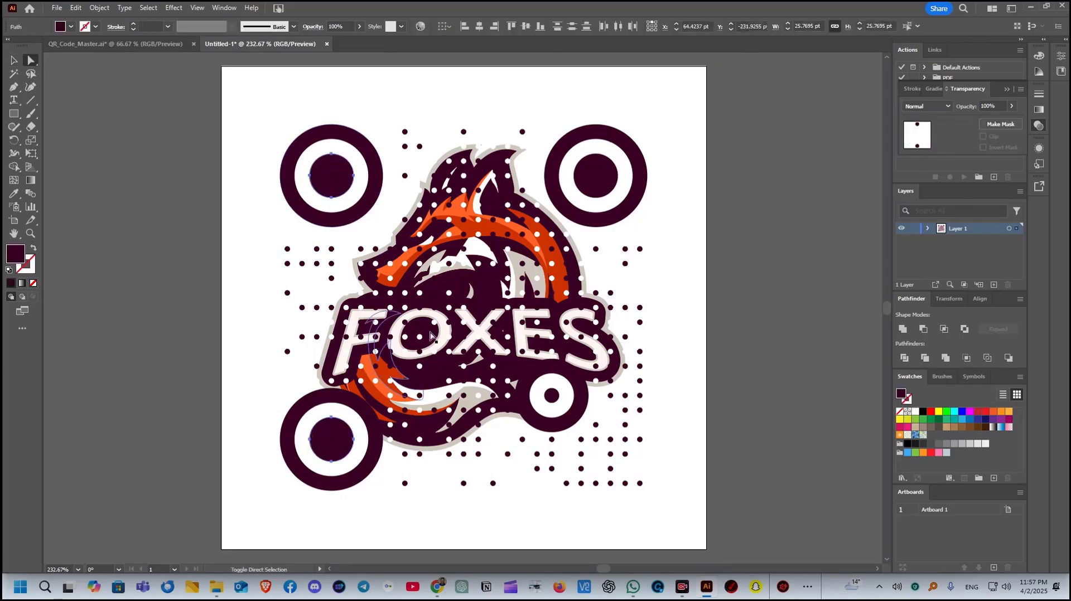
key(i)
click(462, 214)
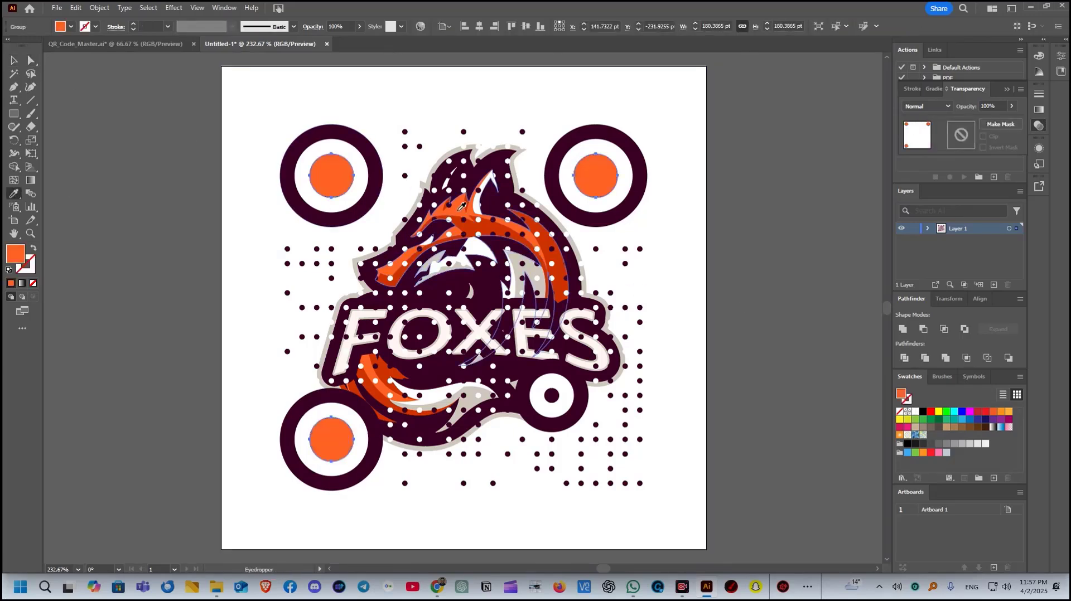
Recolor the small alignment marker's center dot with the darker red-orange sampled from the fox logo, and deselect it.
ctrl+click(551, 396)
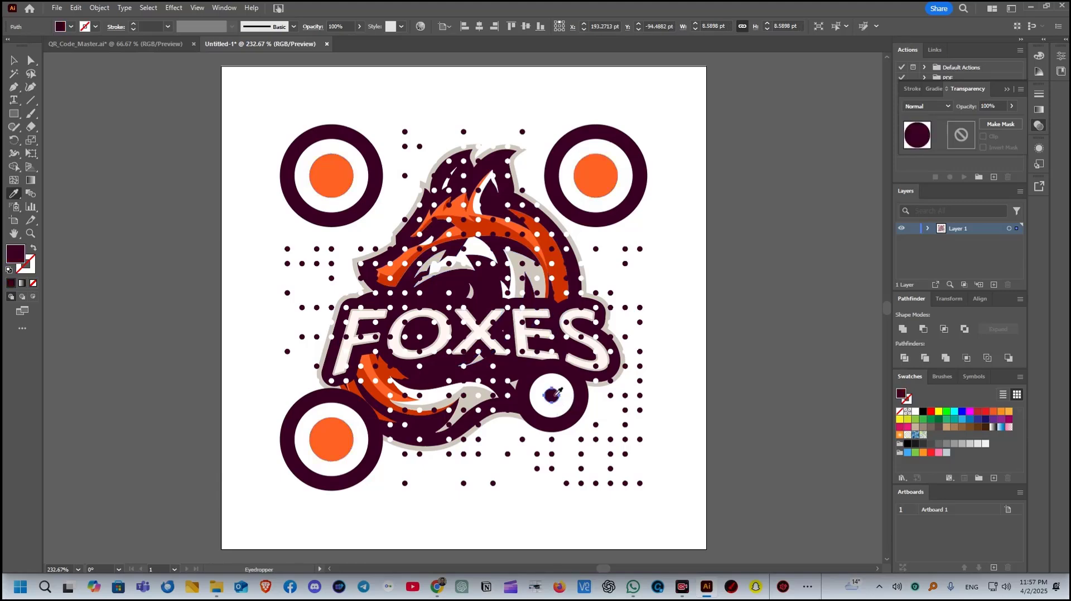
click(471, 221)
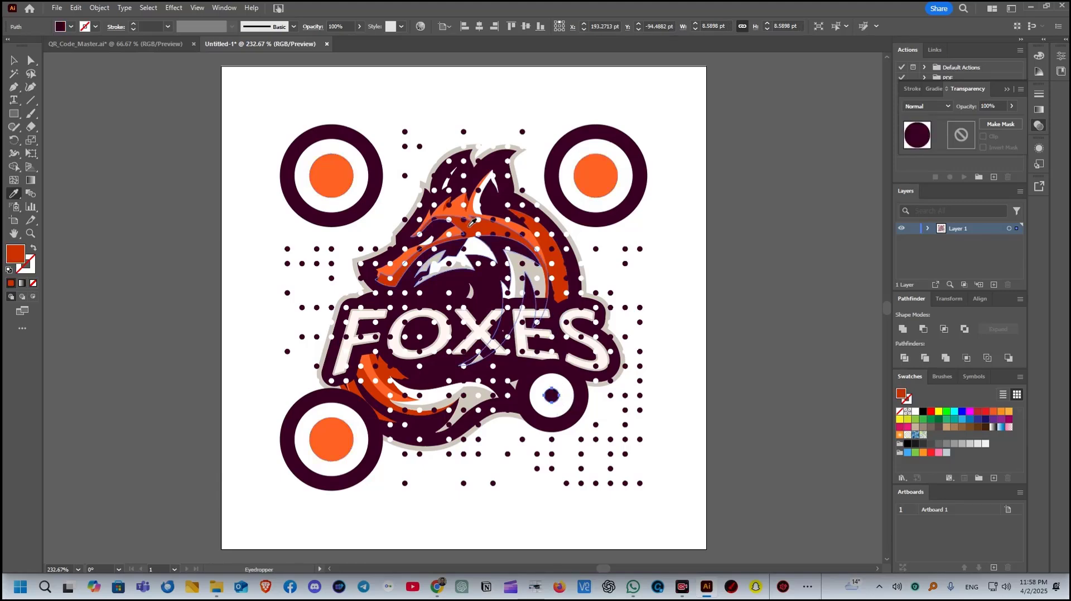
key(a)
click(109, 135)
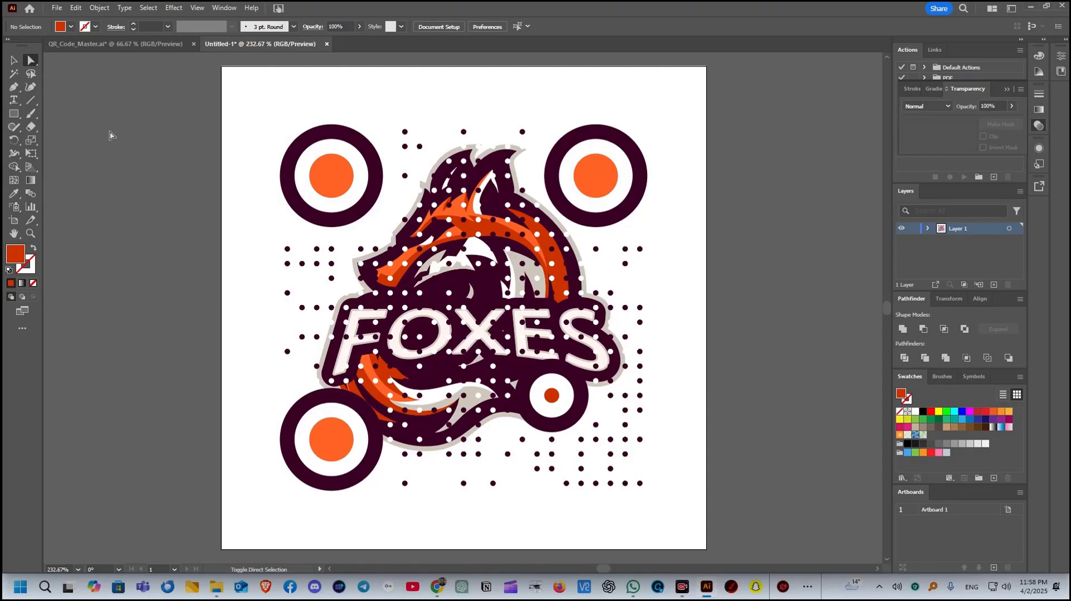
Capture a screenshot of the whole QR artboard, switch to the QR Code Raptor page in Chrome, and decode the pasted image.
key(super+shift+s)
drag(222, 66, 703, 545)
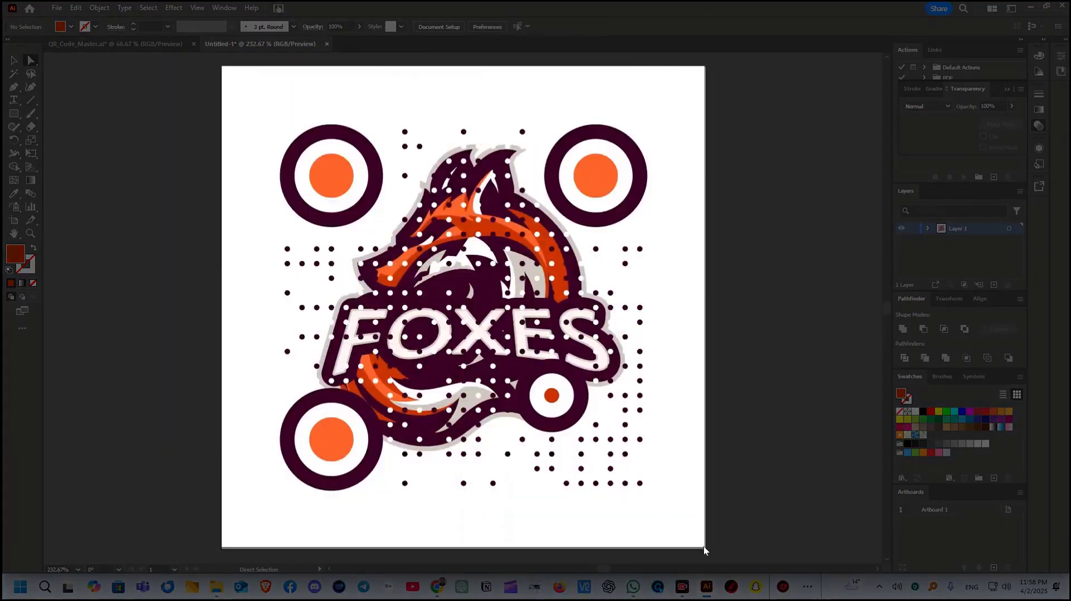
key(alt+Tab)
click(664, 146)
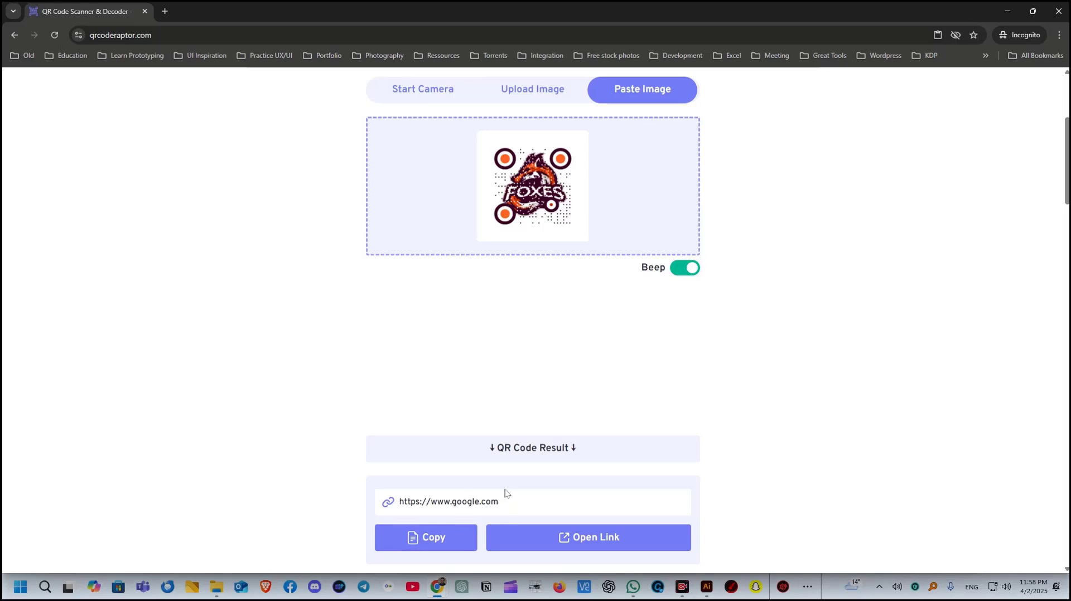
Switch back to Illustrator, reopen the QRProPlus generator, set error correction to H (30%), and save the settings as defaults.
key(alt+Tab)
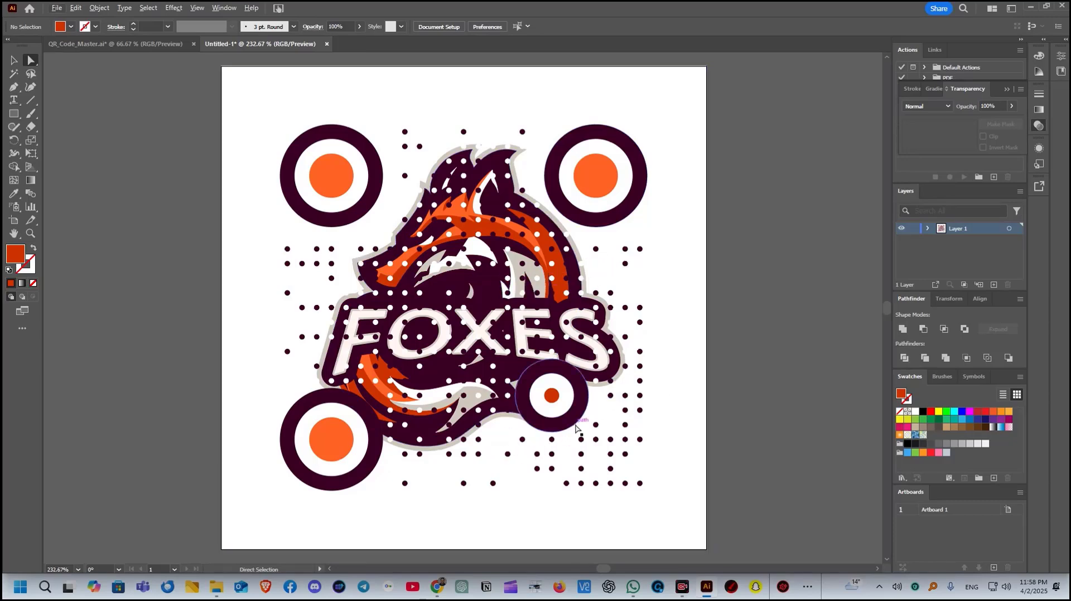
click(57, 9)
mouse_move(201, 292)
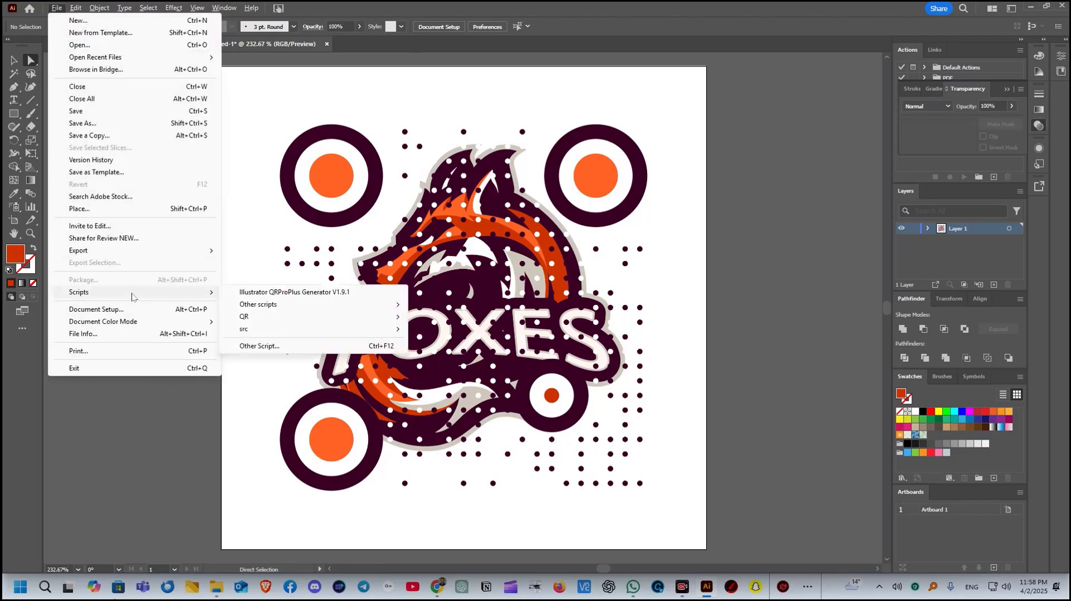
click(293, 295)
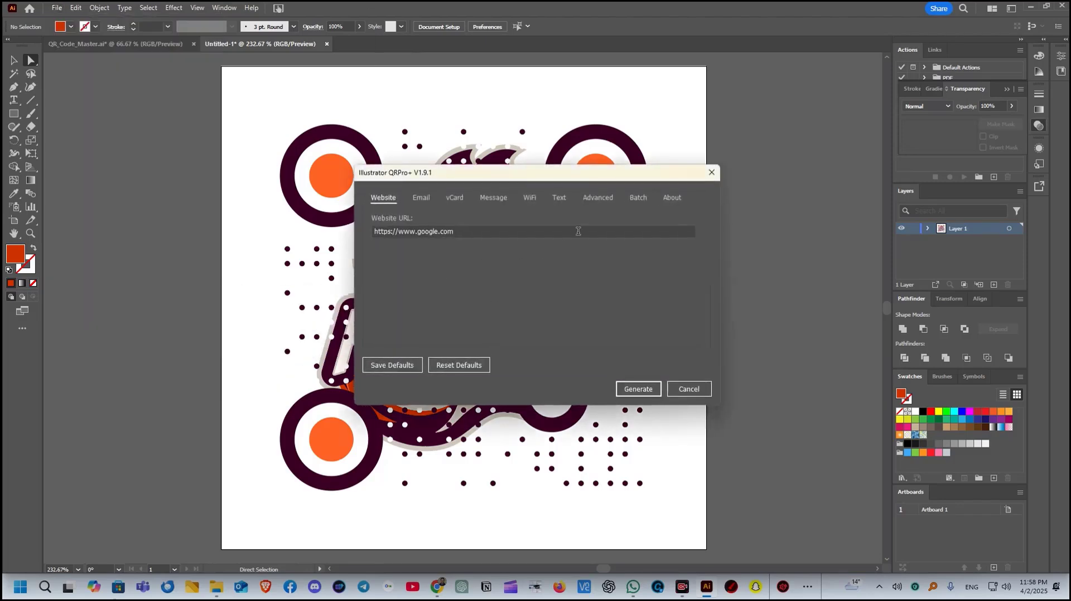
click(597, 197)
click(442, 221)
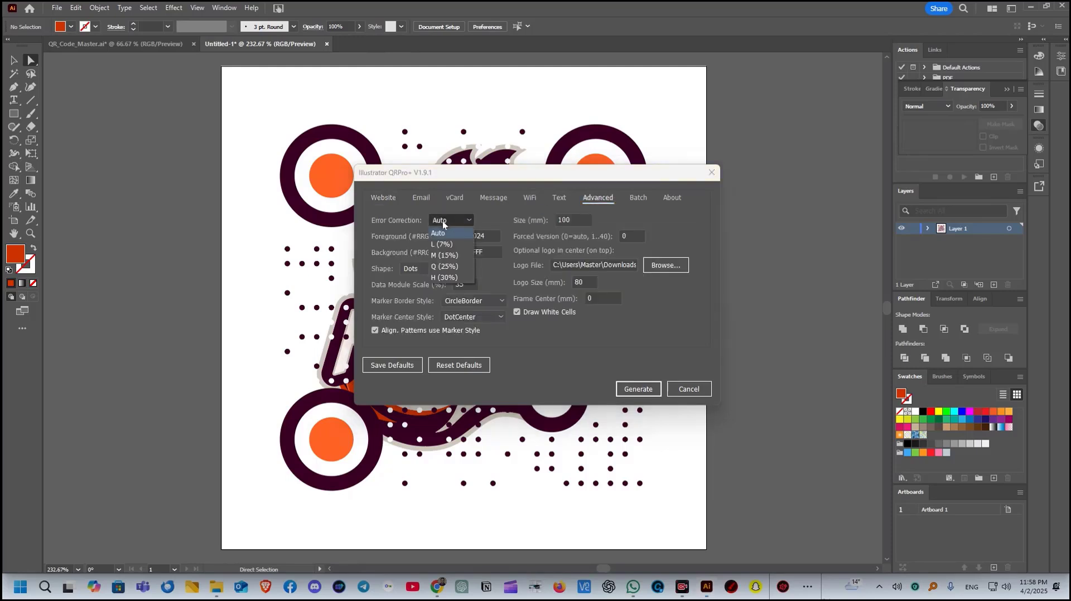
click(441, 279)
click(410, 365)
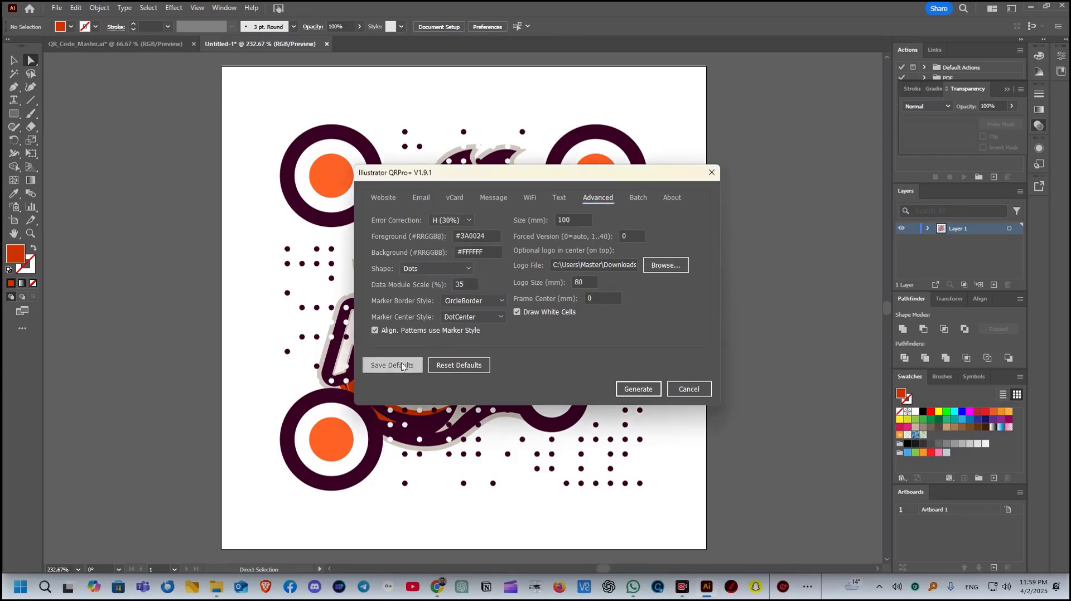
click(646, 334)
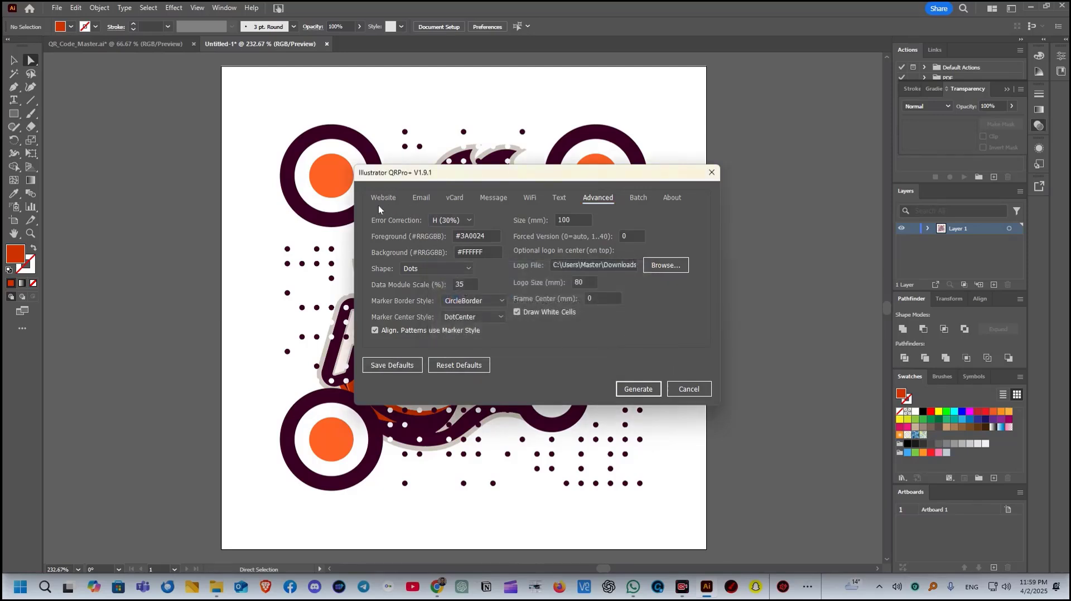
click(384, 200)
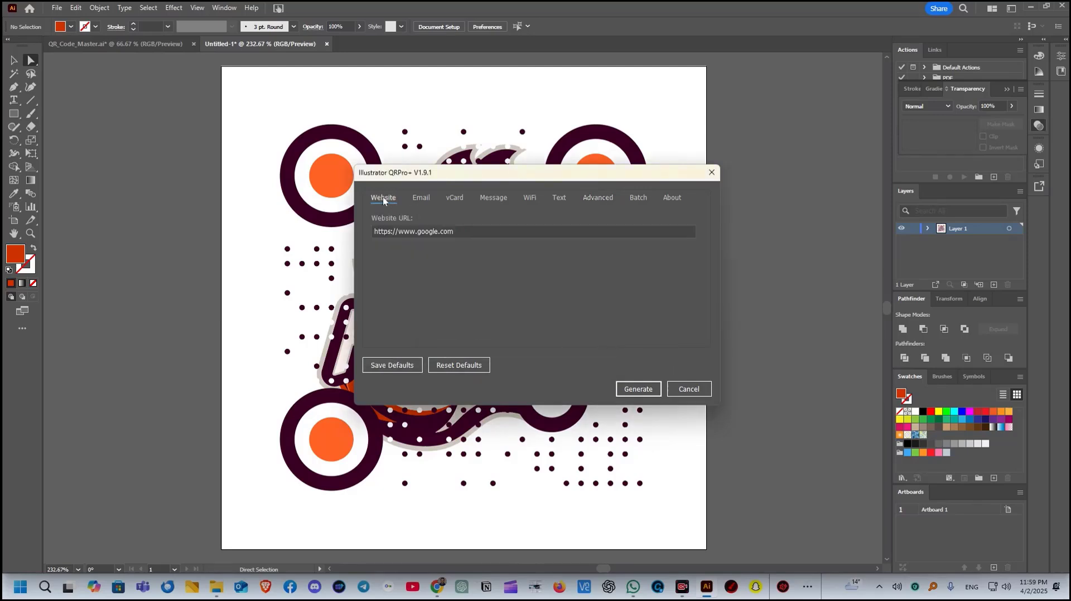
click(637, 390)
key(Return)
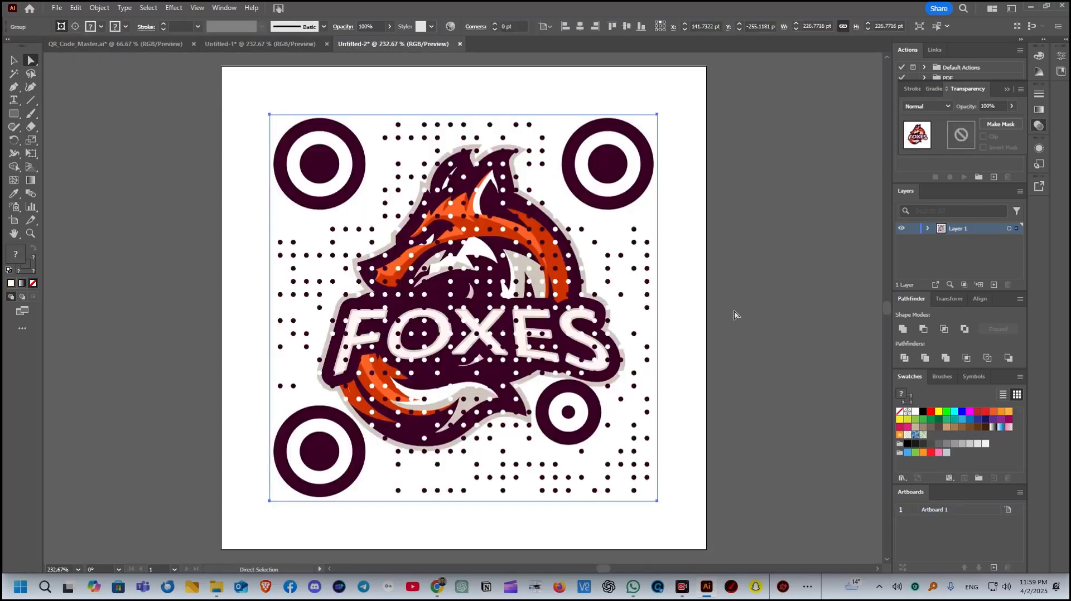
click(734, 315)
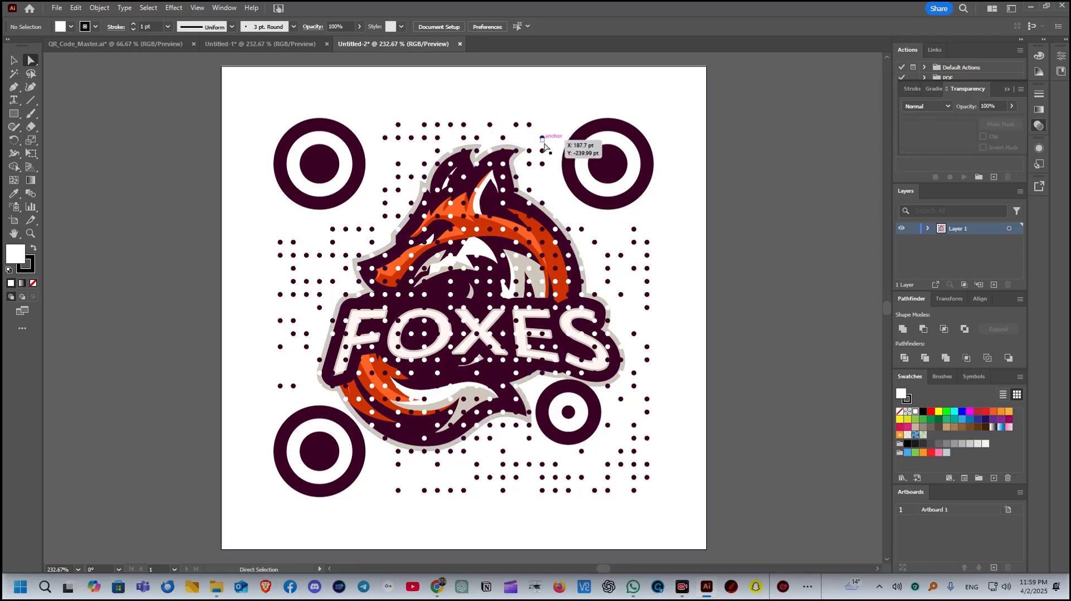
Recolor the three large marker centers with the fox logo's bright orange and the small alignment marker's center with its darker red-orange.
click(612, 167)
shift+click(326, 171)
shift+click(320, 452)
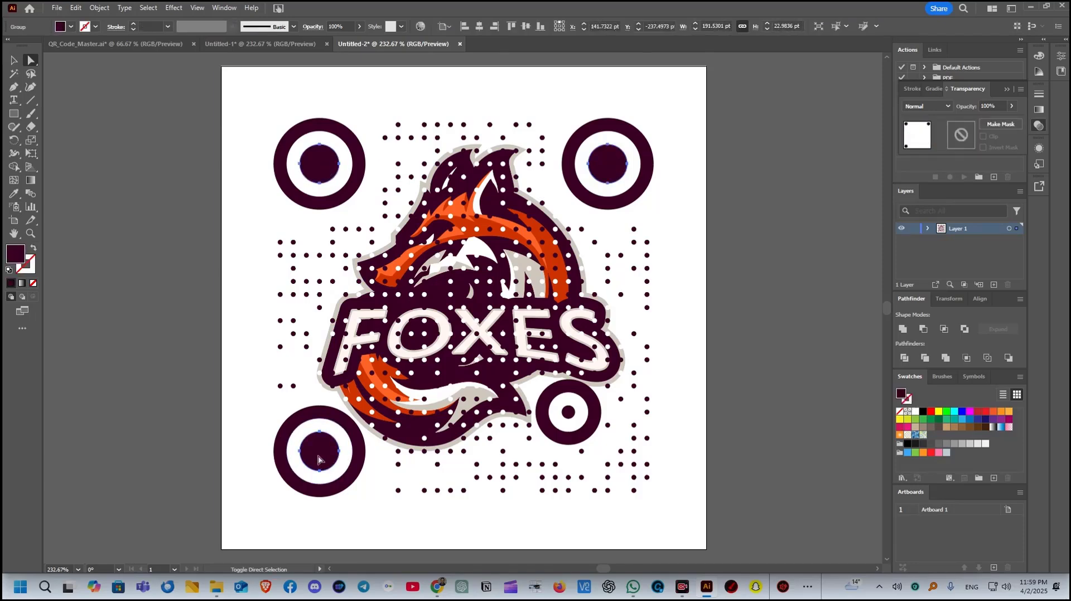
click(12, 194)
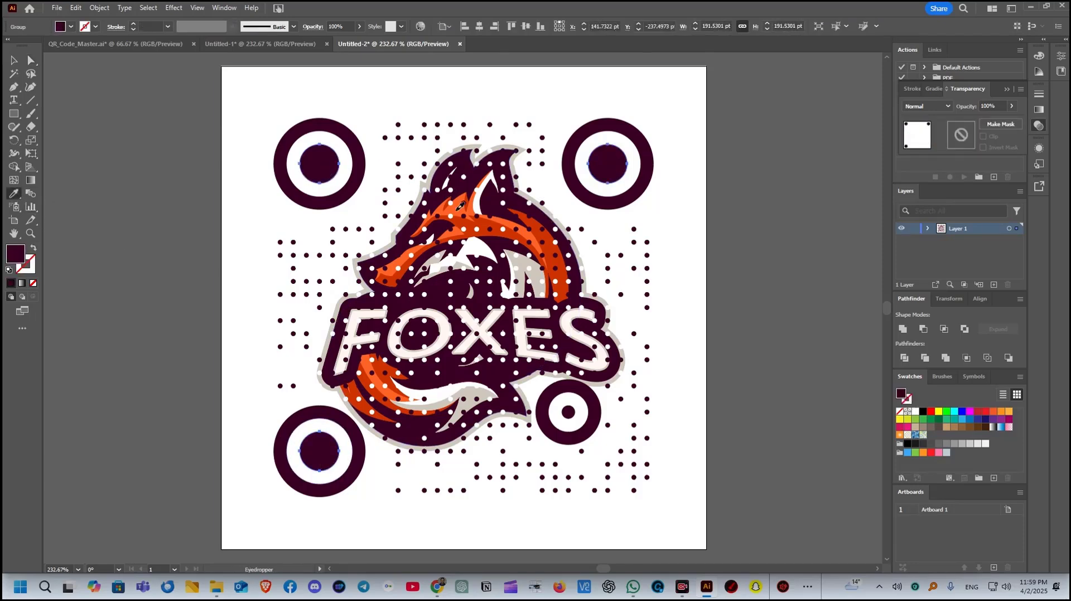
click(458, 207)
ctrl+click(568, 411)
click(559, 285)
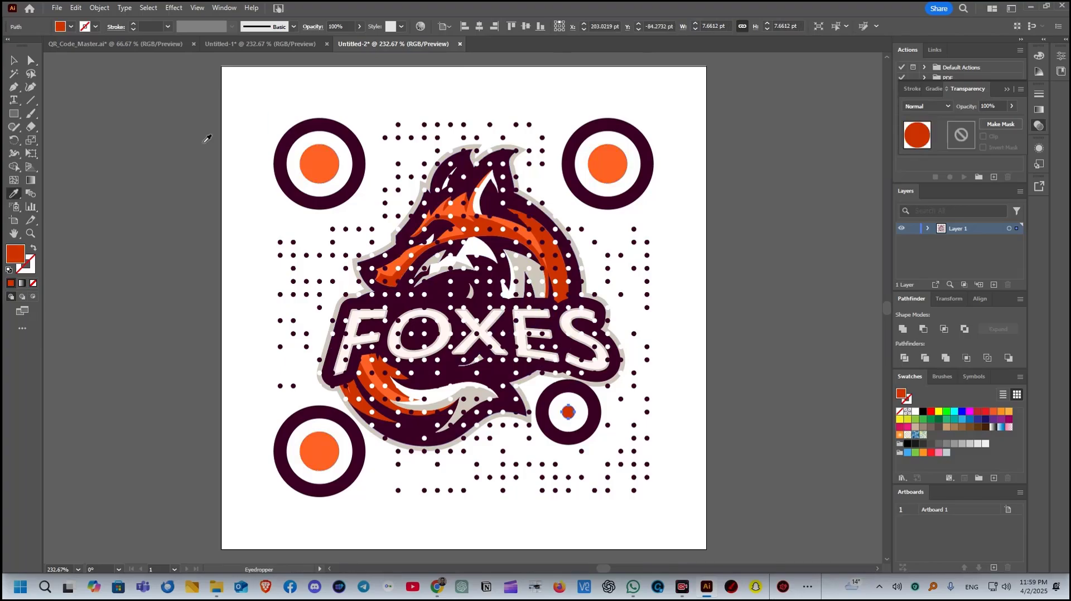
Capture the high-error-correction QR code as a screenshot, switch to the QR Code Raptor page in Chrome, and decode the pasted image.
key(shift+super+s)
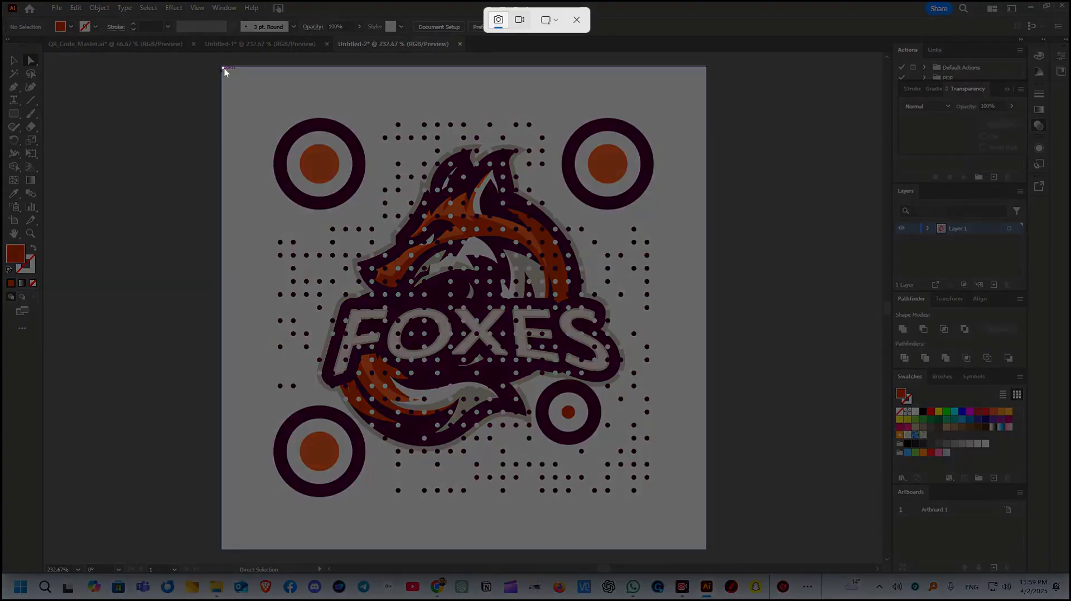
drag(223, 67, 654, 507)
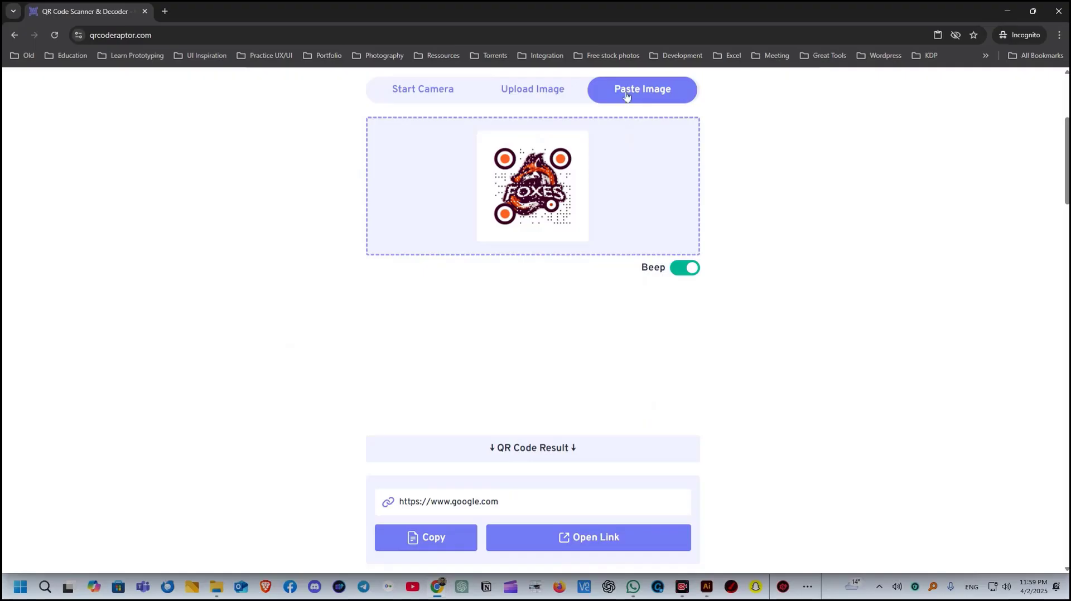
click(627, 95)
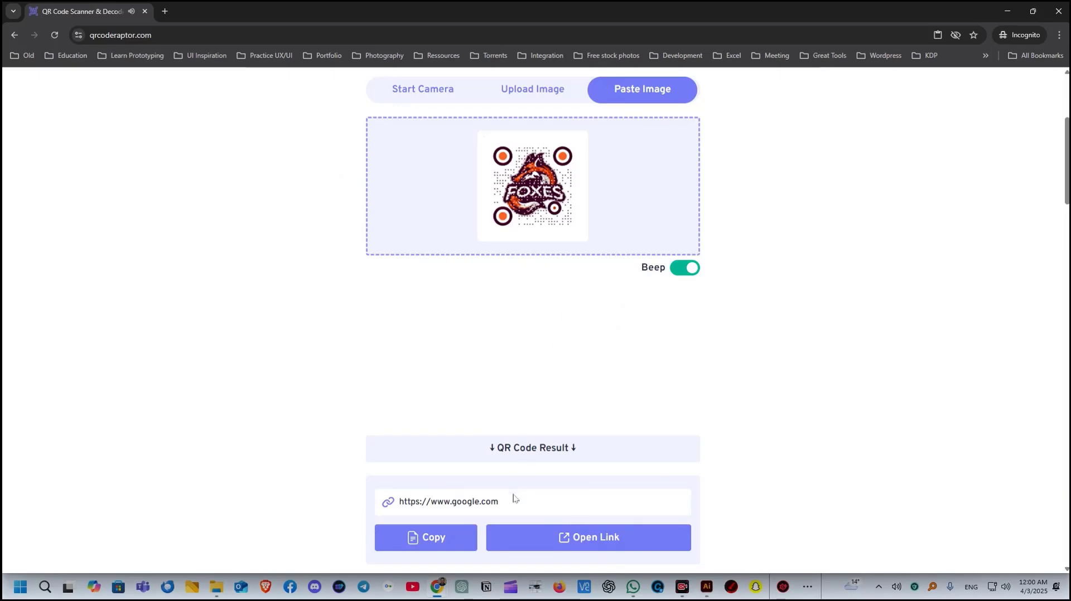